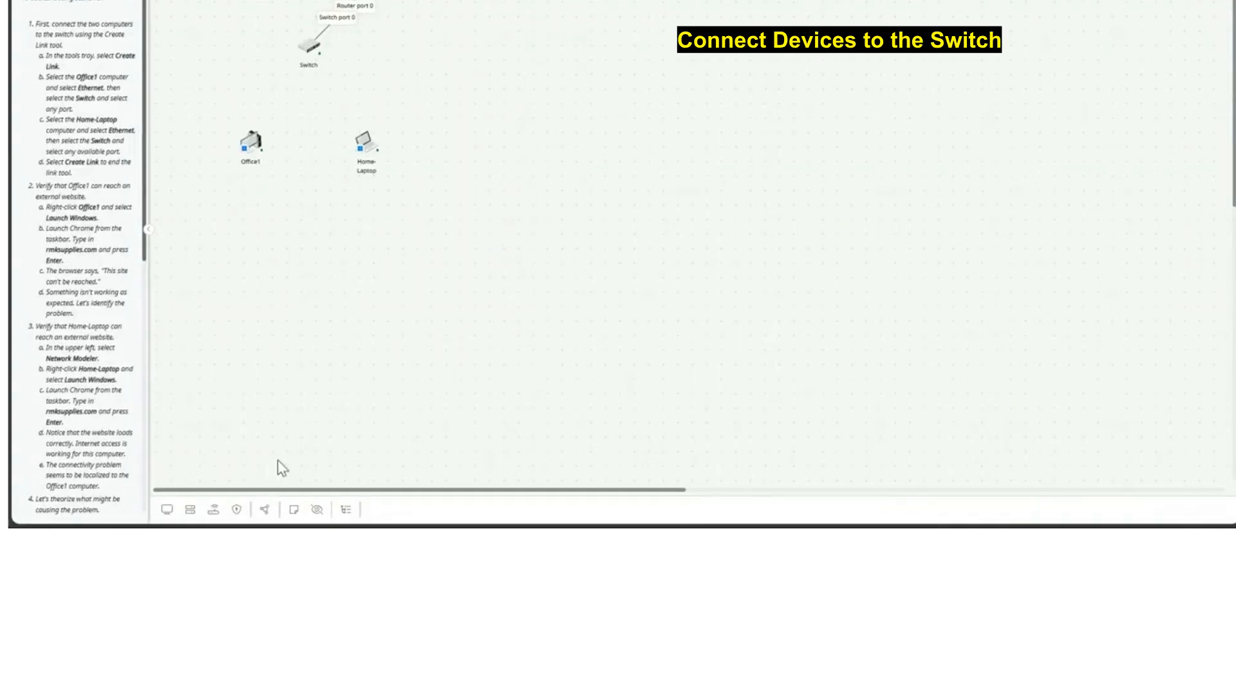
Link the Office1 computer's Ethernet port to Switch port 1 with the Create Link tool
{"action": "left_click", "coordinate": [264, 509]}
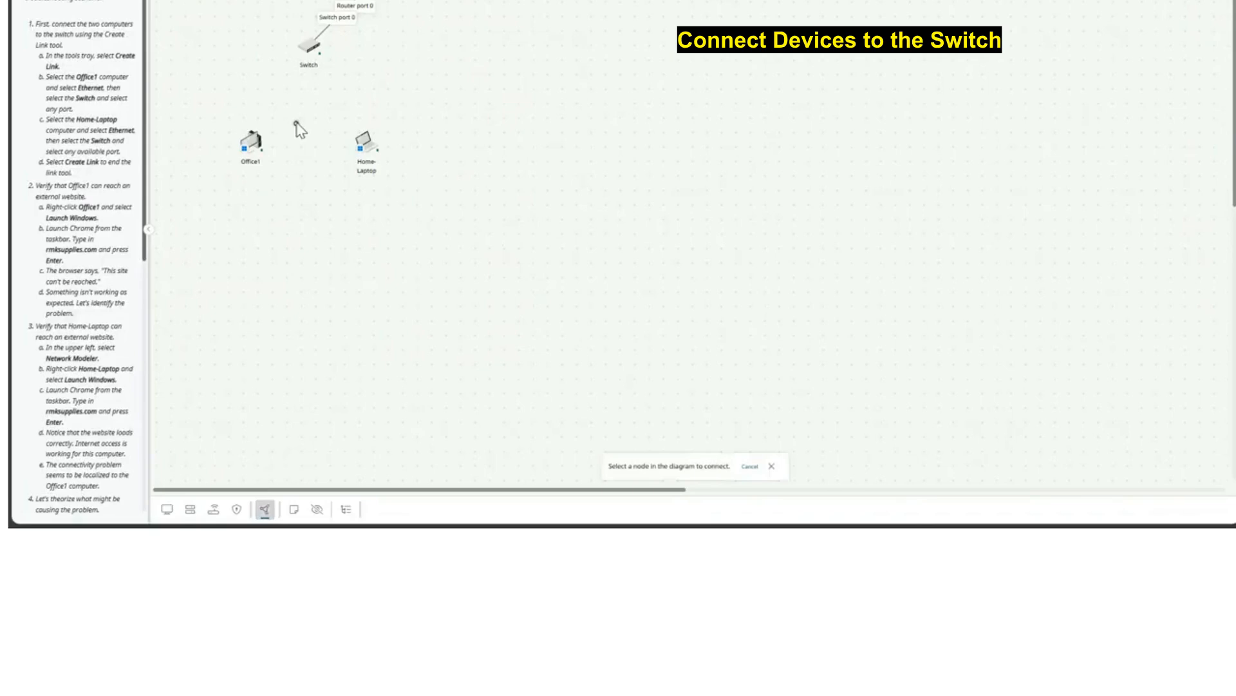
{"action": "left_click", "coordinate": [251, 153]}
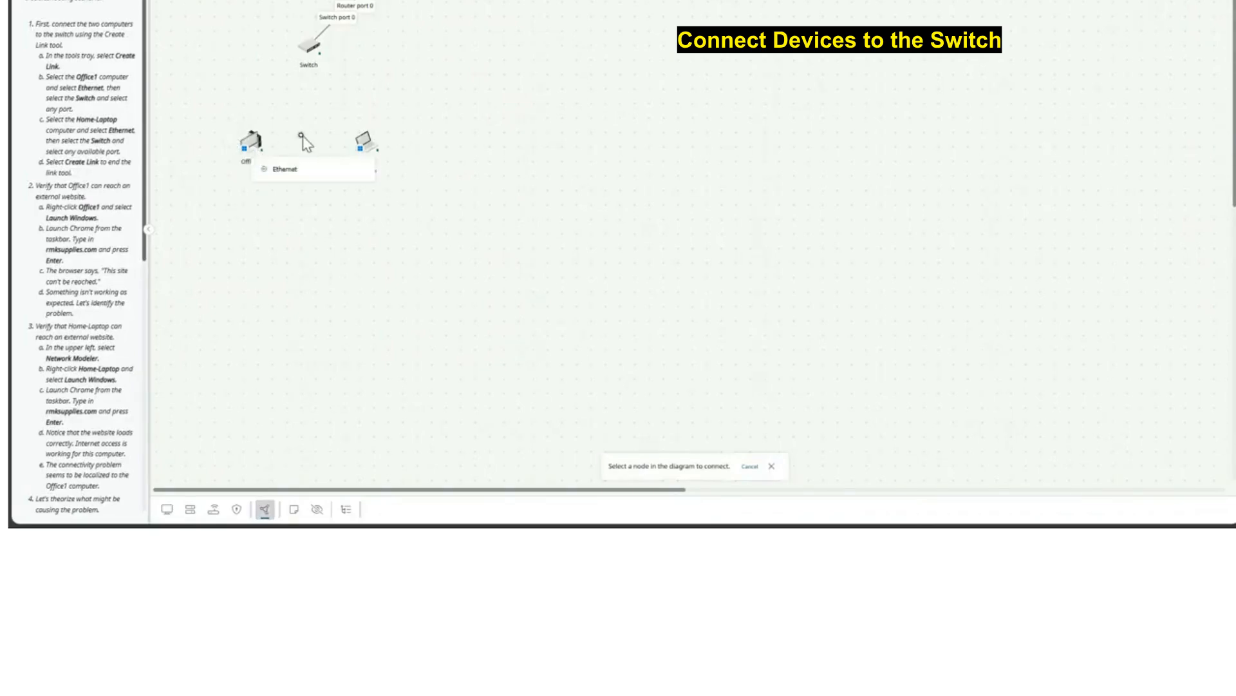
{"action": "left_click", "coordinate": [291, 169]}
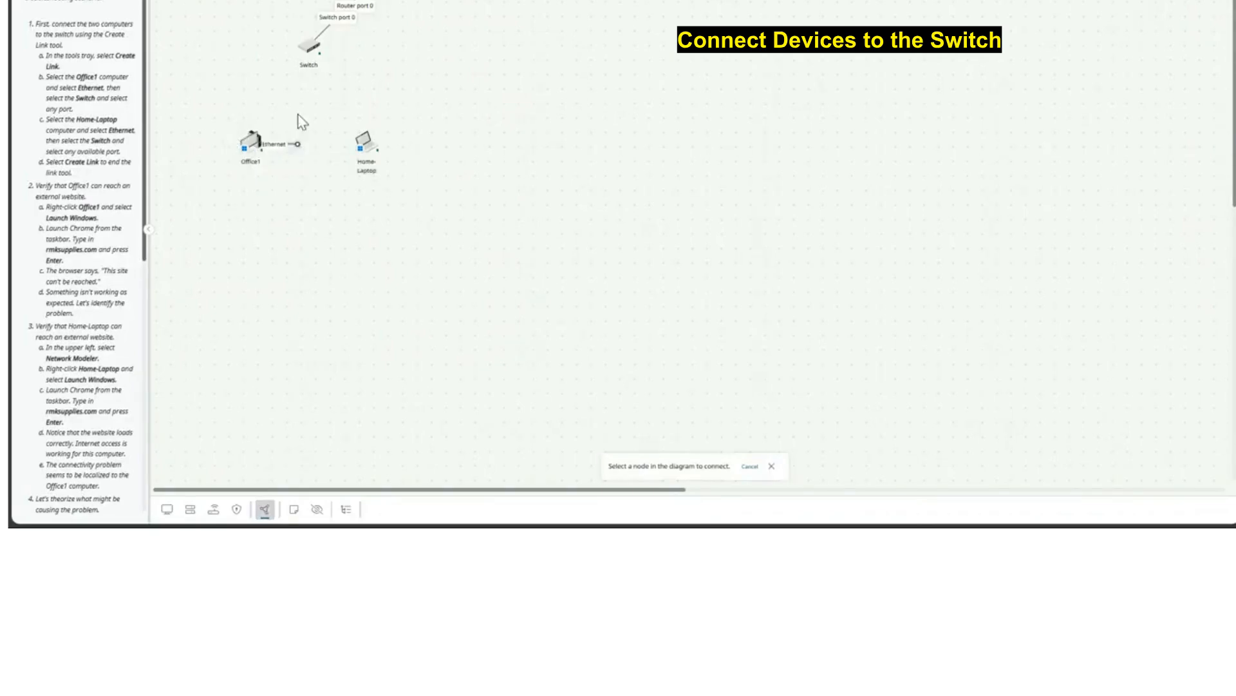
{"action": "left_click", "coordinate": [315, 48]}
{"action": "left_click", "coordinate": [351, 60]}
Link Home-Laptop's Ethernet port to Switch port 2 and end the Create Link tool
{"action": "left_click", "coordinate": [362, 146]}
{"action": "left_click", "coordinate": [403, 163]}
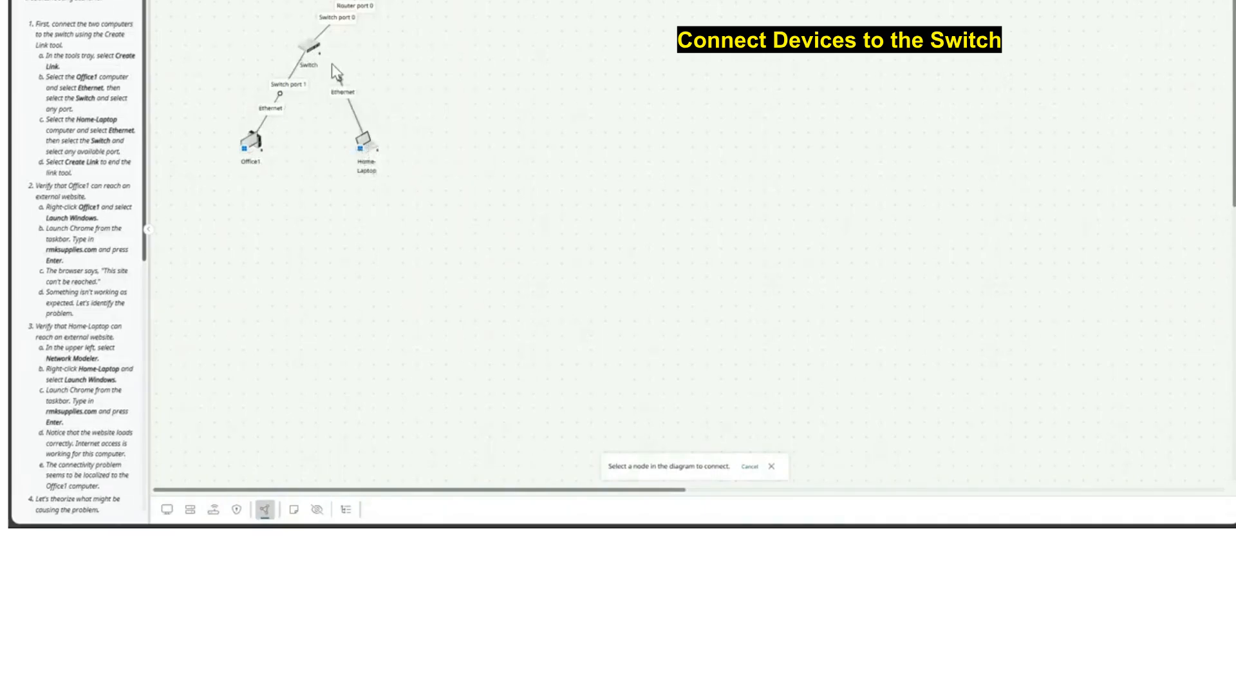
{"action": "left_click", "coordinate": [312, 46]}
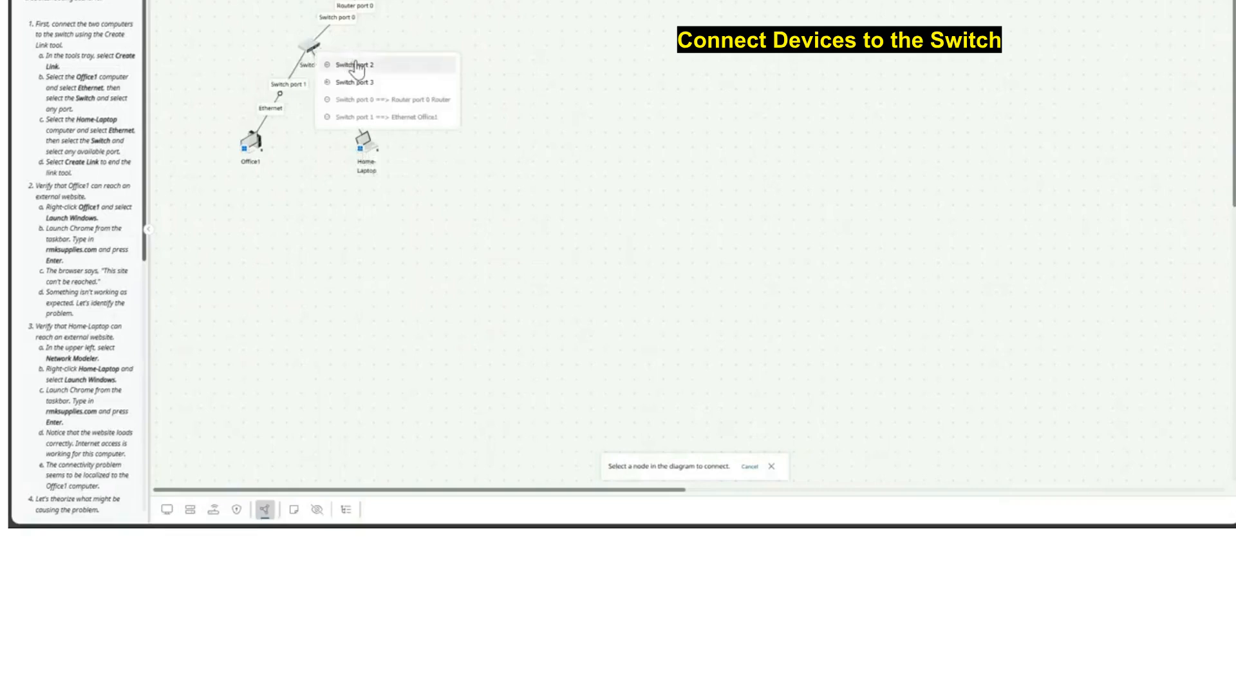
{"action": "left_click", "coordinate": [356, 65]}
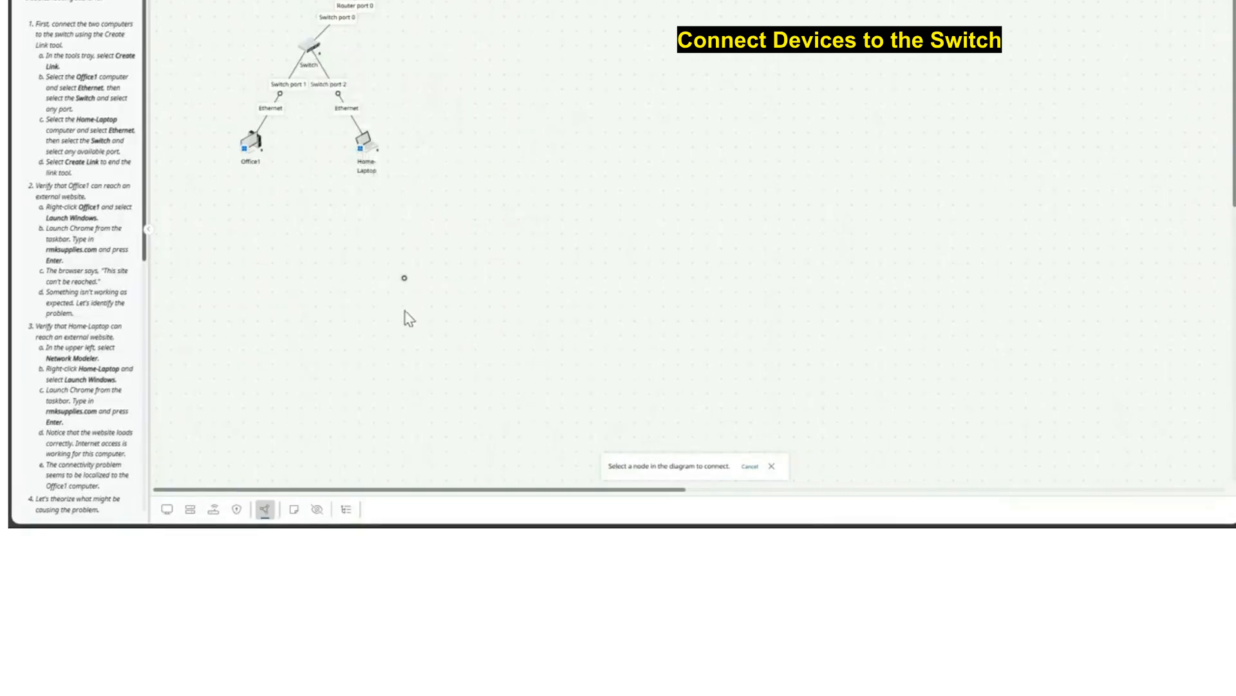
{"action": "left_click", "coordinate": [265, 509]}
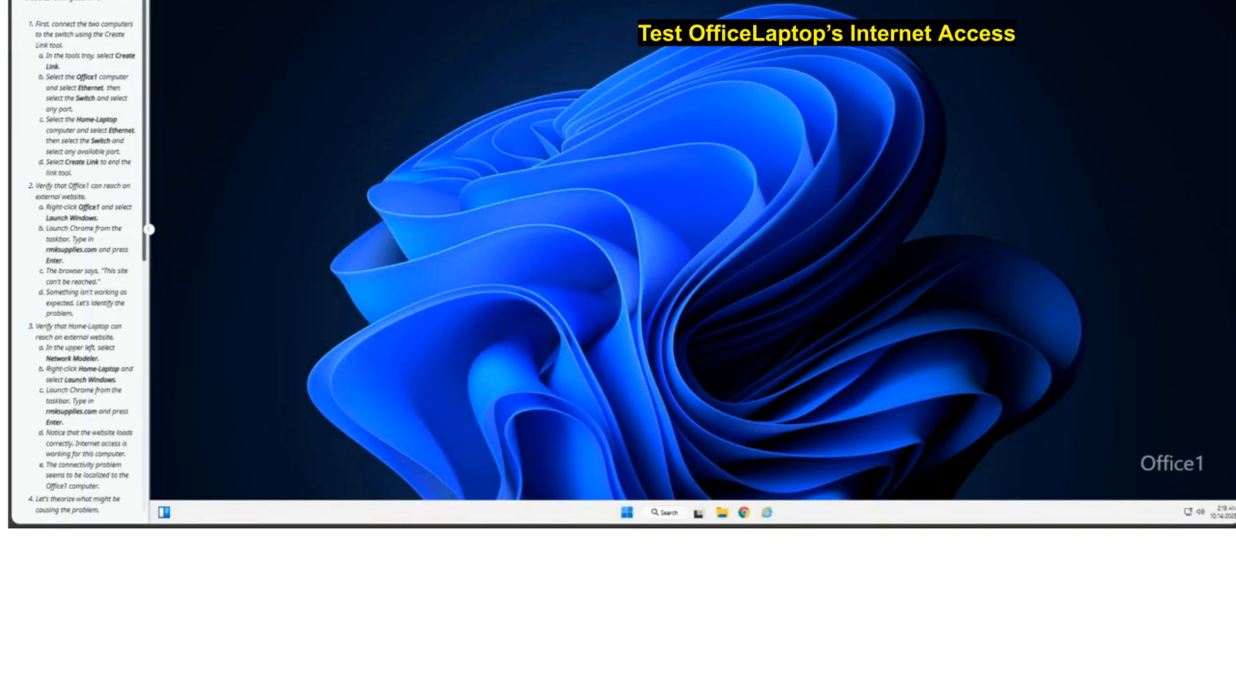
On Office1, test rmksupplies.com in Chrome using the address copied from the instructions, and maximize the browser window
{"action": "left_click", "coordinate": [747, 514]}
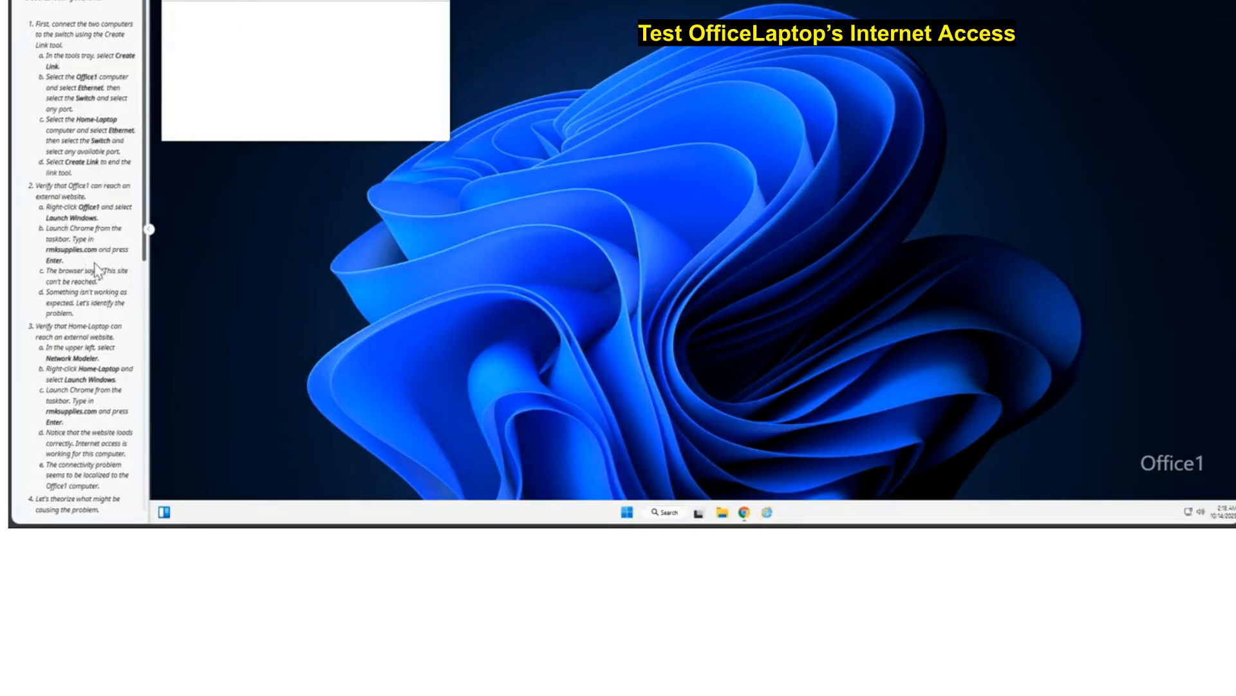
{"action": "mouse_move", "coordinate": [64, 261]}
{"action": "left_mouse_down"}
{"action": "mouse_move", "coordinate": [28, 250]}
{"action": "mouse_move", "coordinate": [47, 253]}
{"action": "left_mouse_up"}
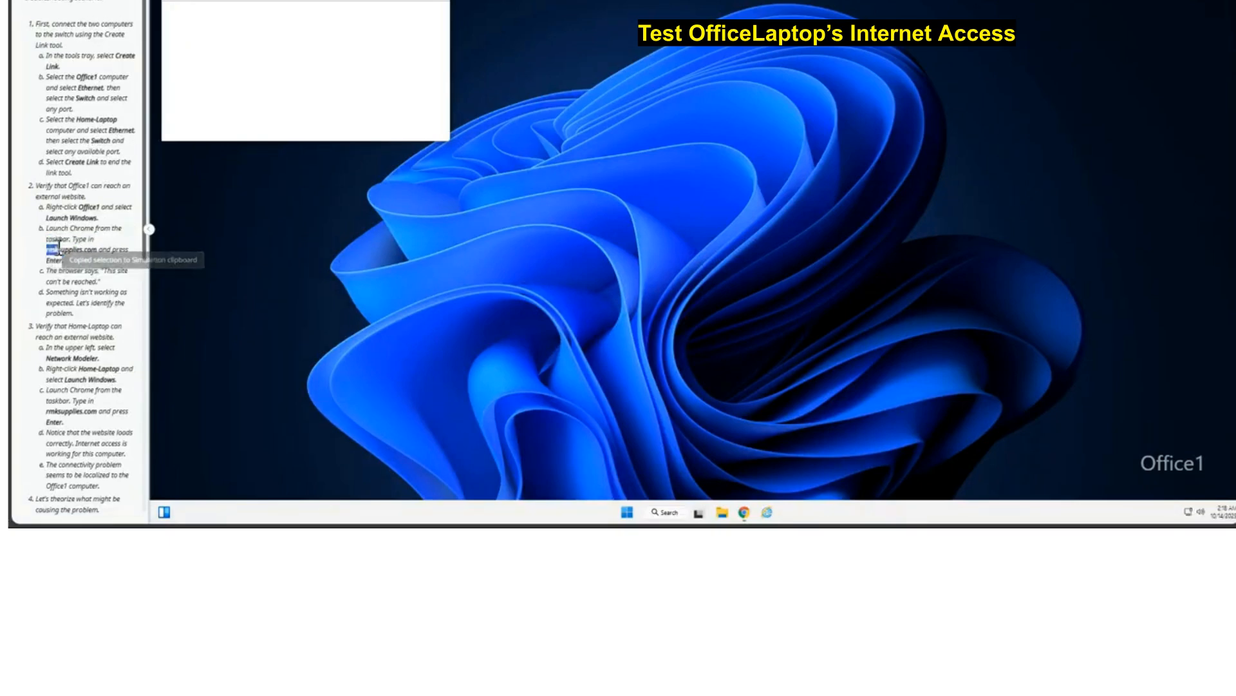
{"action": "double_click", "coordinate": [95, 250]}
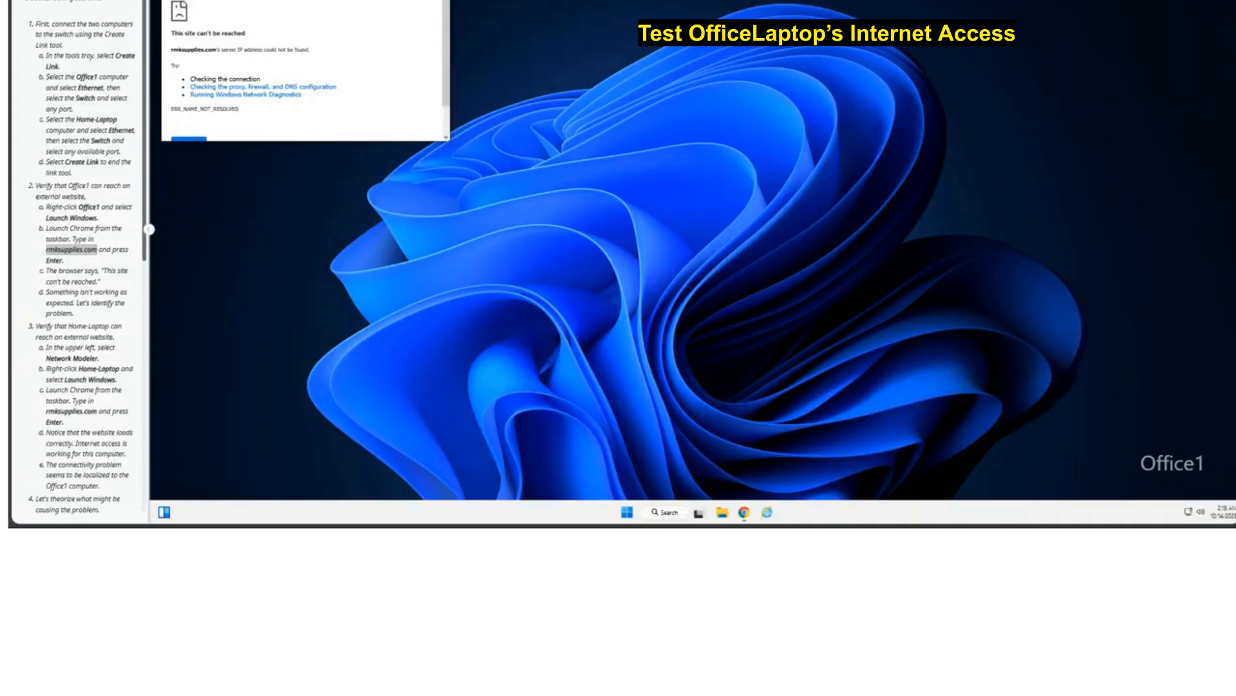
{"action": "left_click", "coordinate": [421, 0]}
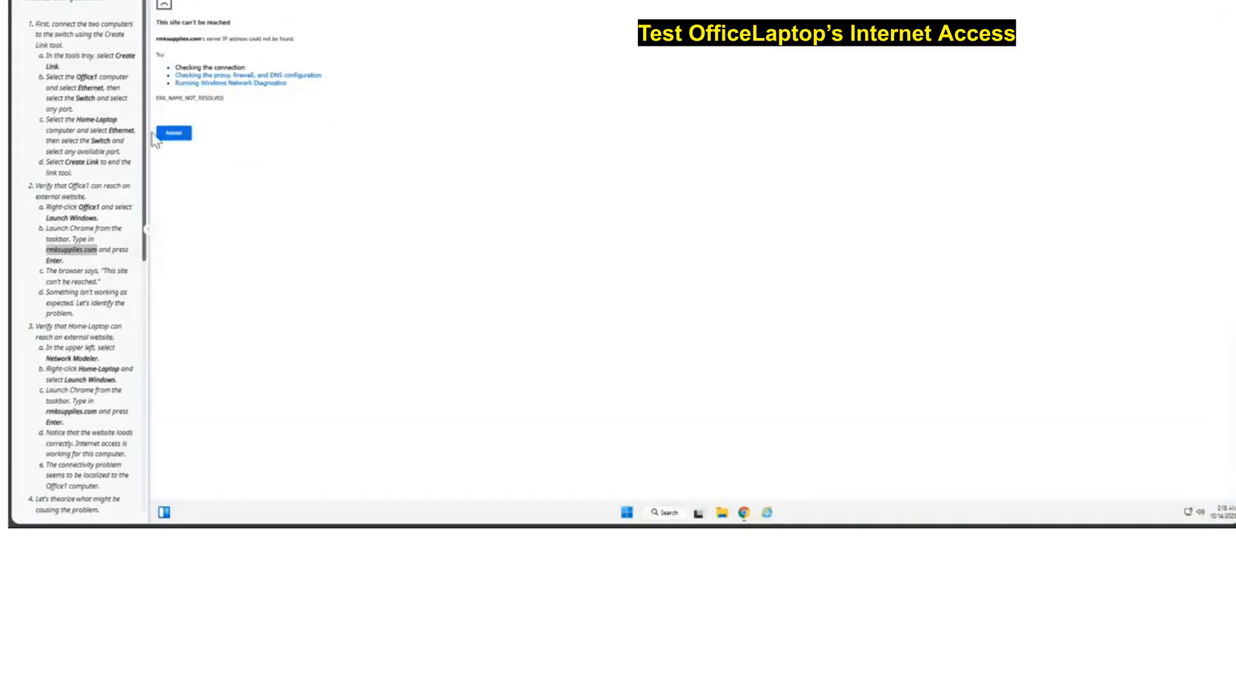
Follow the Home-Laptop check in the instructions by loading rmksupplies.com in its Chrome browser and maximizing the window
{"action": "left_click", "coordinate": [51, 281]}
{"action": "left_click_drag", "start_coordinate": [51, 264], "coordinate": [89, 317]}
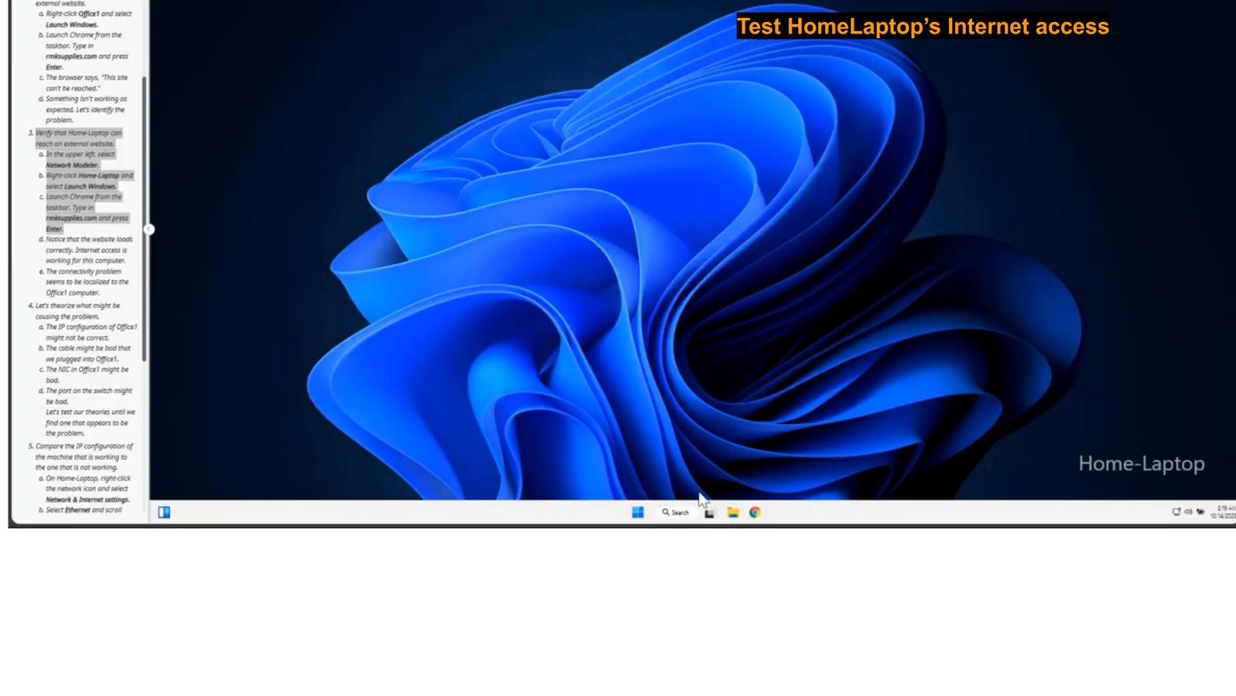
{"action": "left_click", "coordinate": [764, 511]}
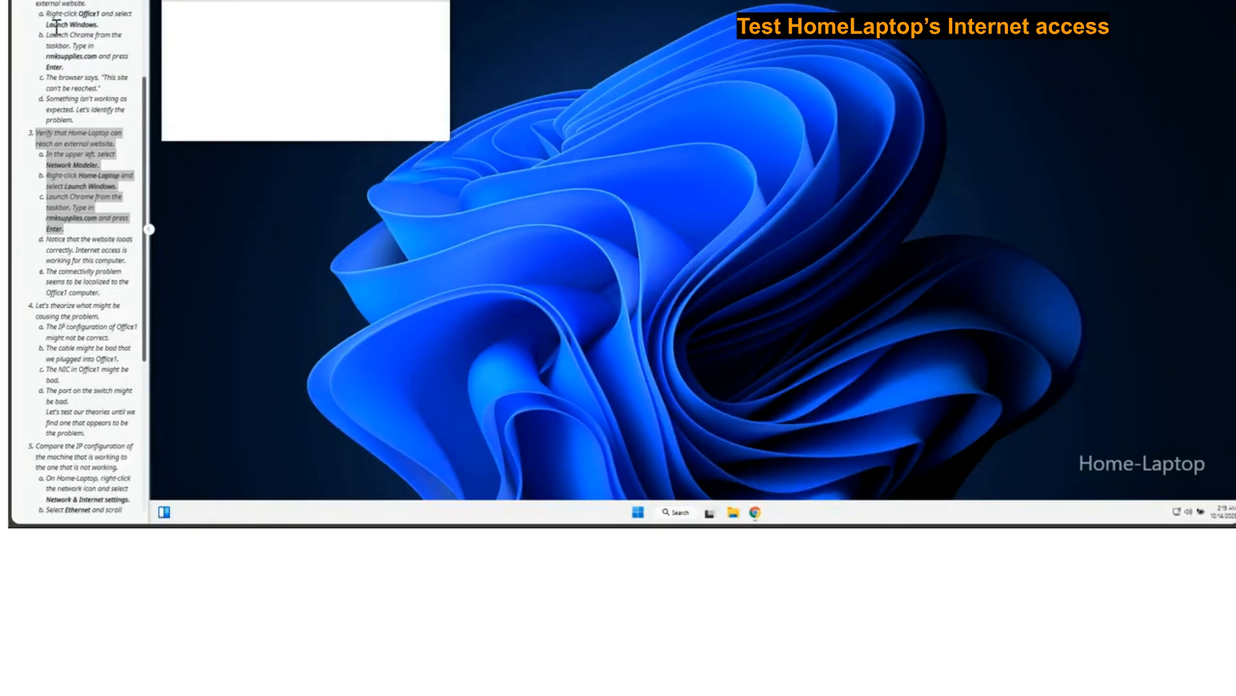
{"action": "left_click", "coordinate": [51, 211]}
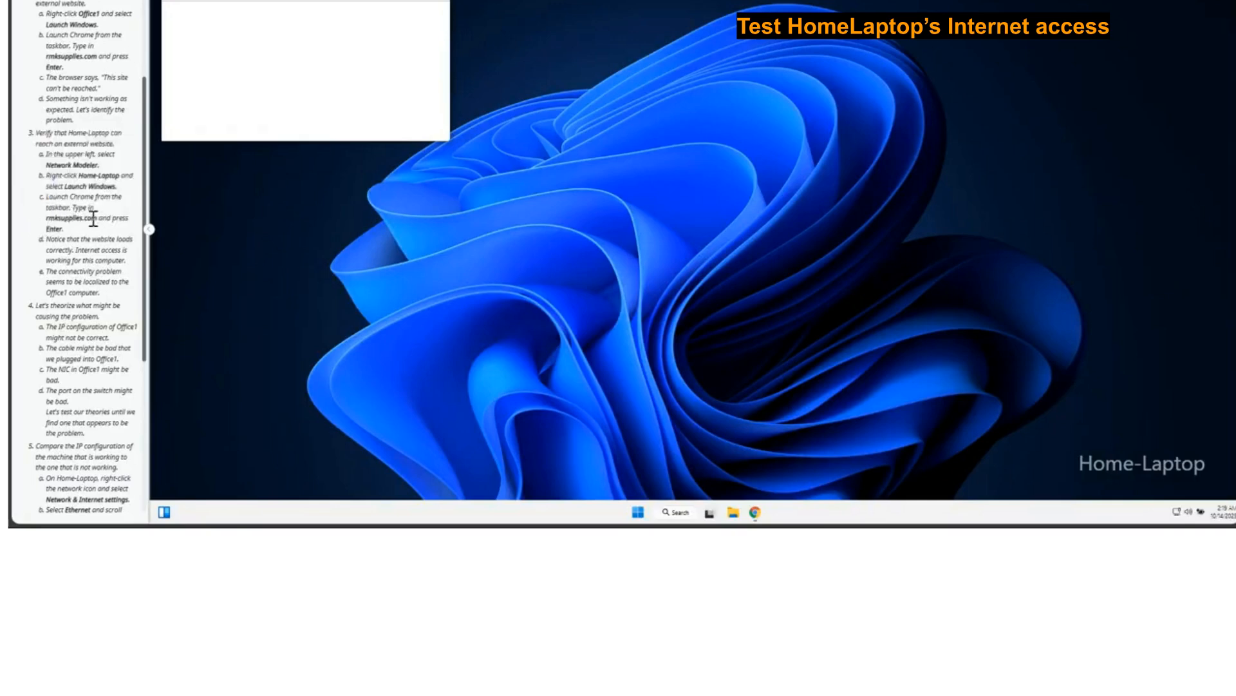
{"action": "left_click_drag", "start_coordinate": [46, 219], "coordinate": [90, 222]}
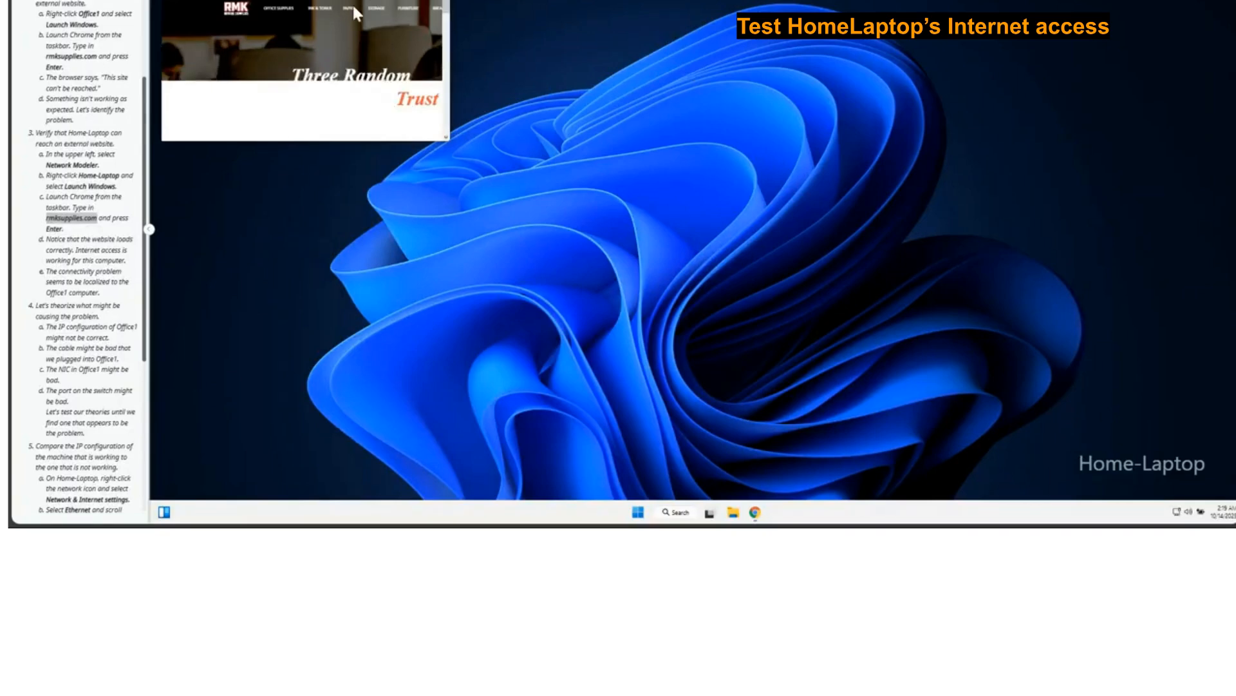
{"action": "left_click", "coordinate": [420, 0]}
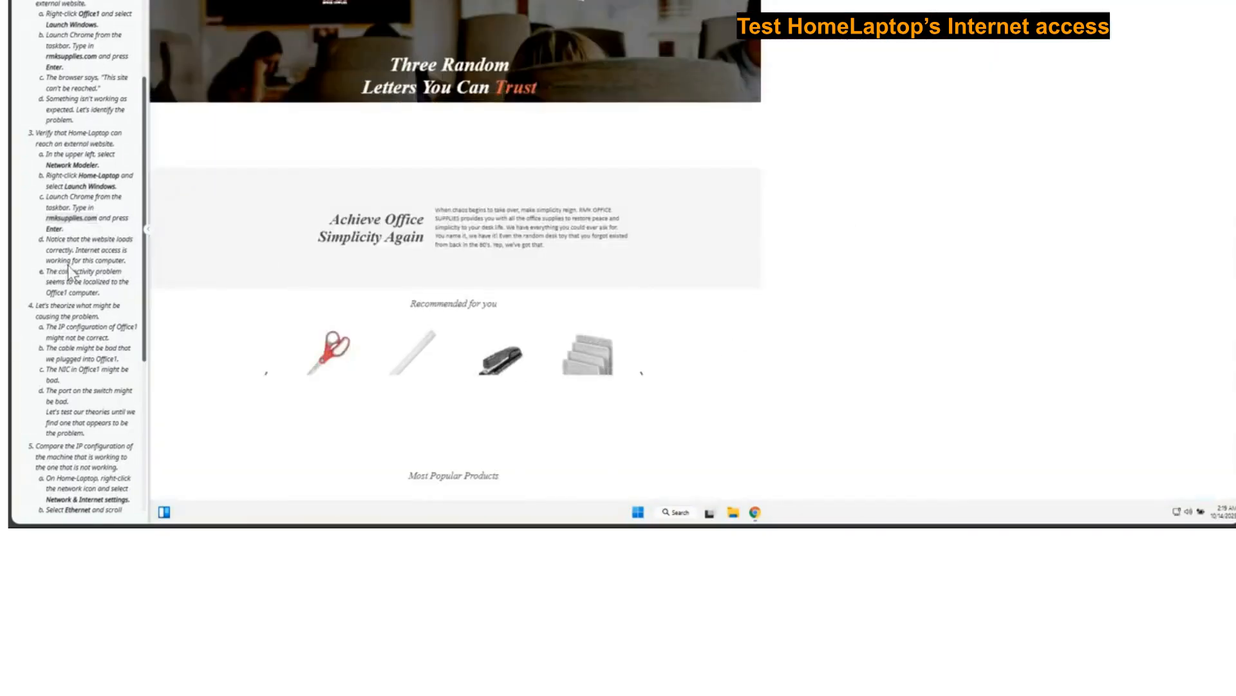
Read the instructions about the Office1 connectivity problem, its possible causes and the comparison of IP configurations
{"action": "left_click_drag", "start_coordinate": [46, 239], "coordinate": [117, 297]}
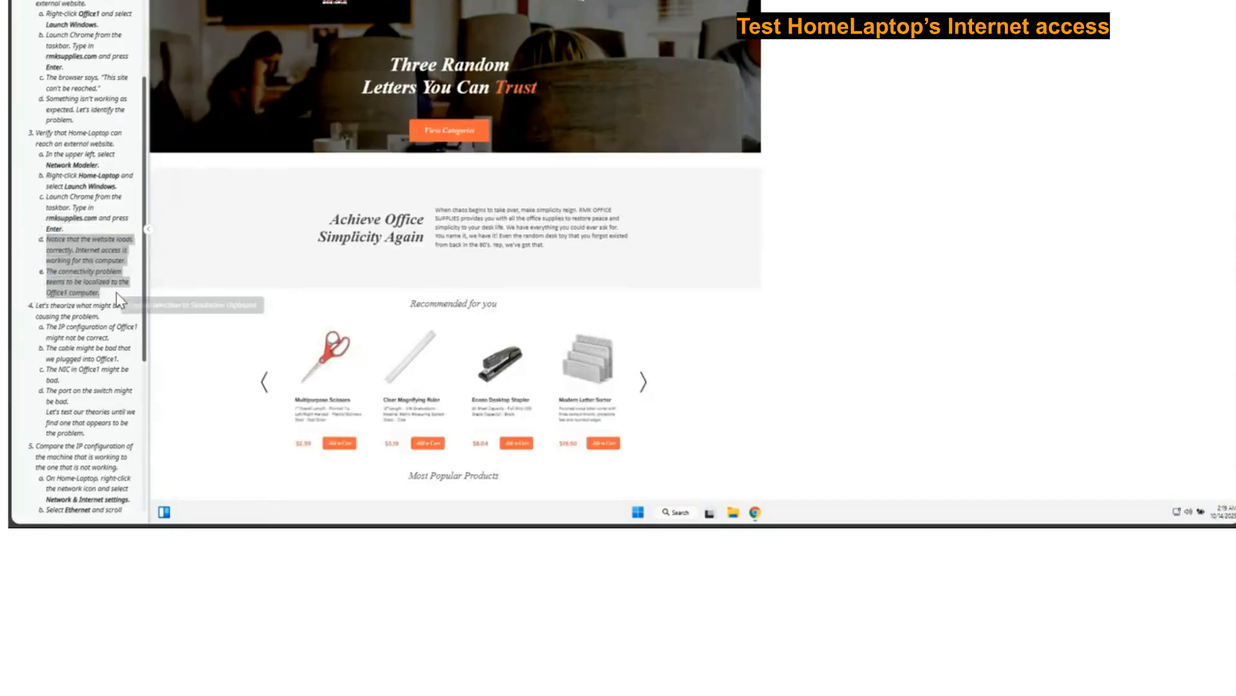
{"action": "left_click", "coordinate": [76, 320]}
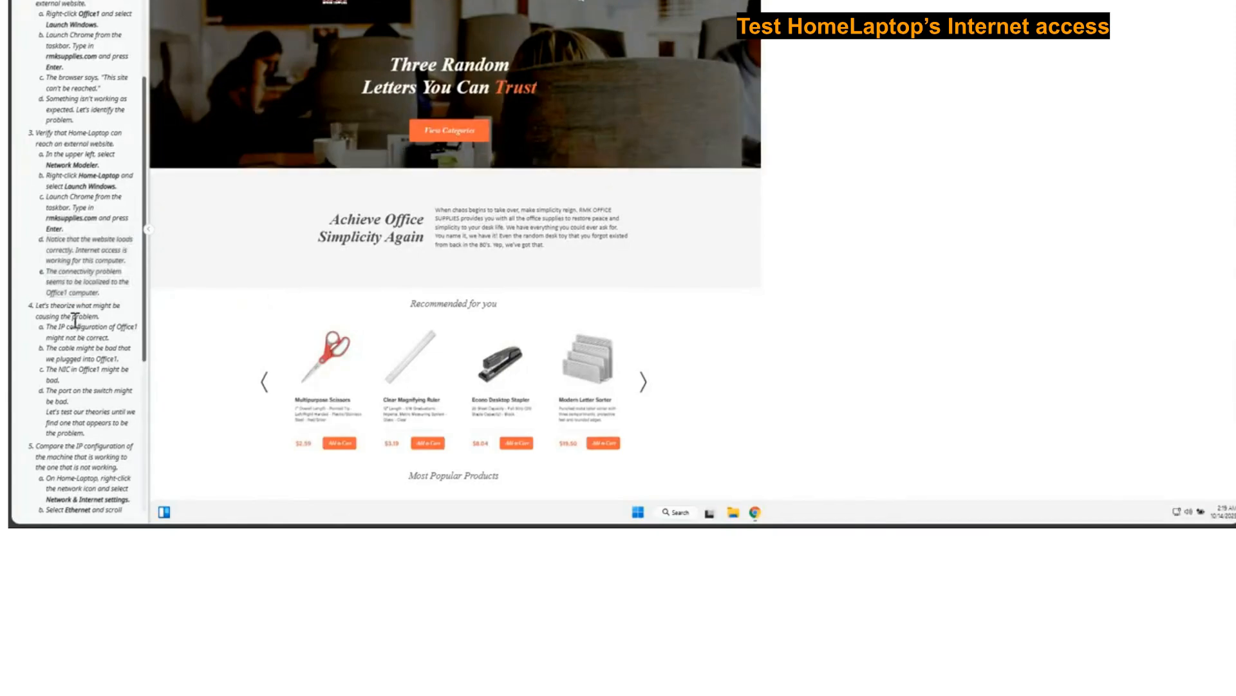
{"action": "left_click_drag", "start_coordinate": [38, 310], "coordinate": [97, 442]}
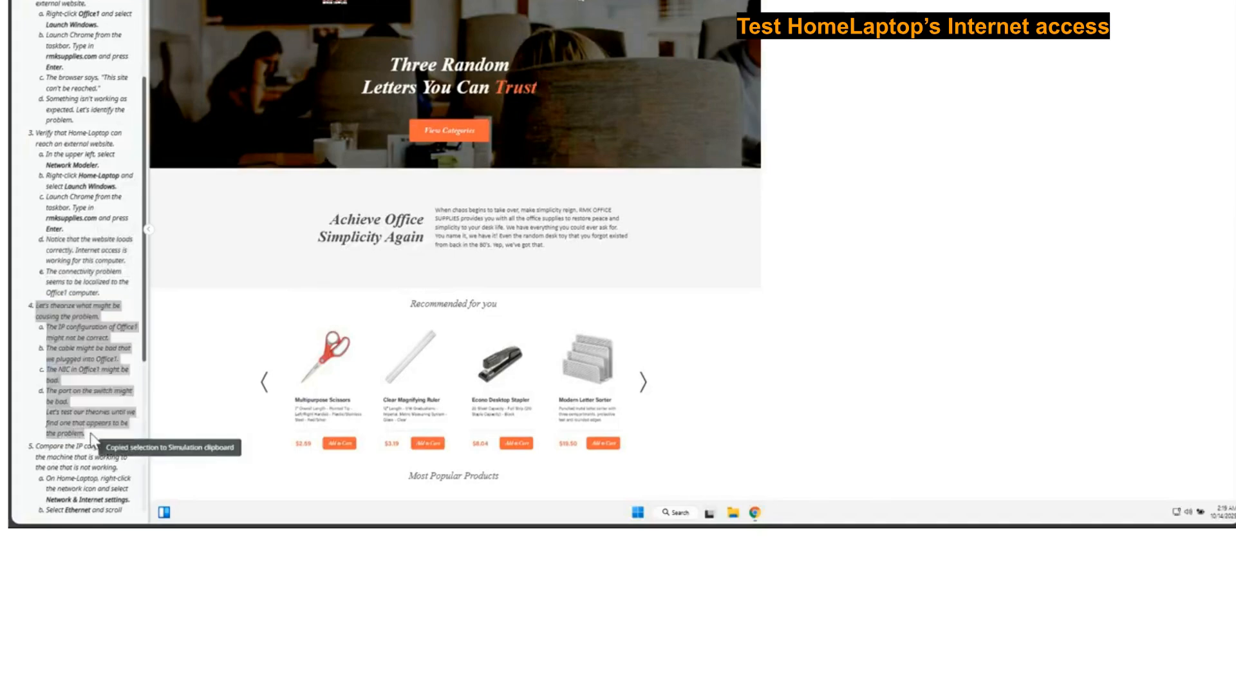
{"action": "left_click", "coordinate": [67, 346]}
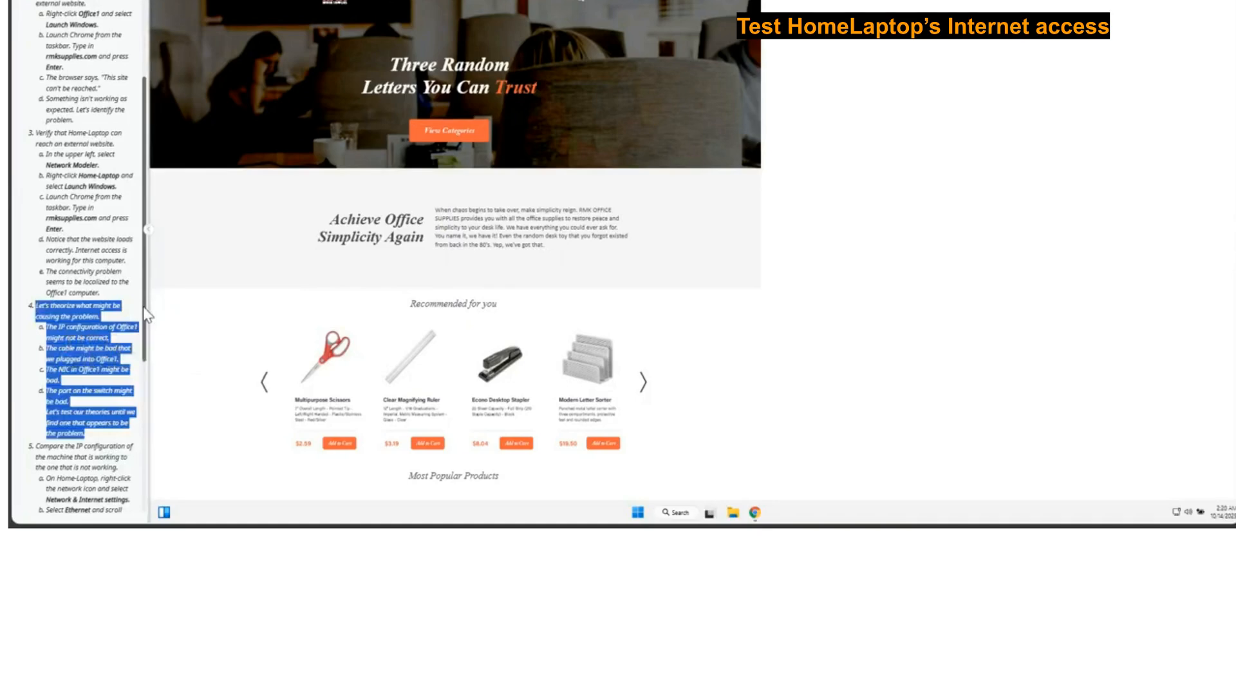
{"action": "scroll", "coordinate": [67, 370], "scroll_direction": "down", "scroll_amount": 5}
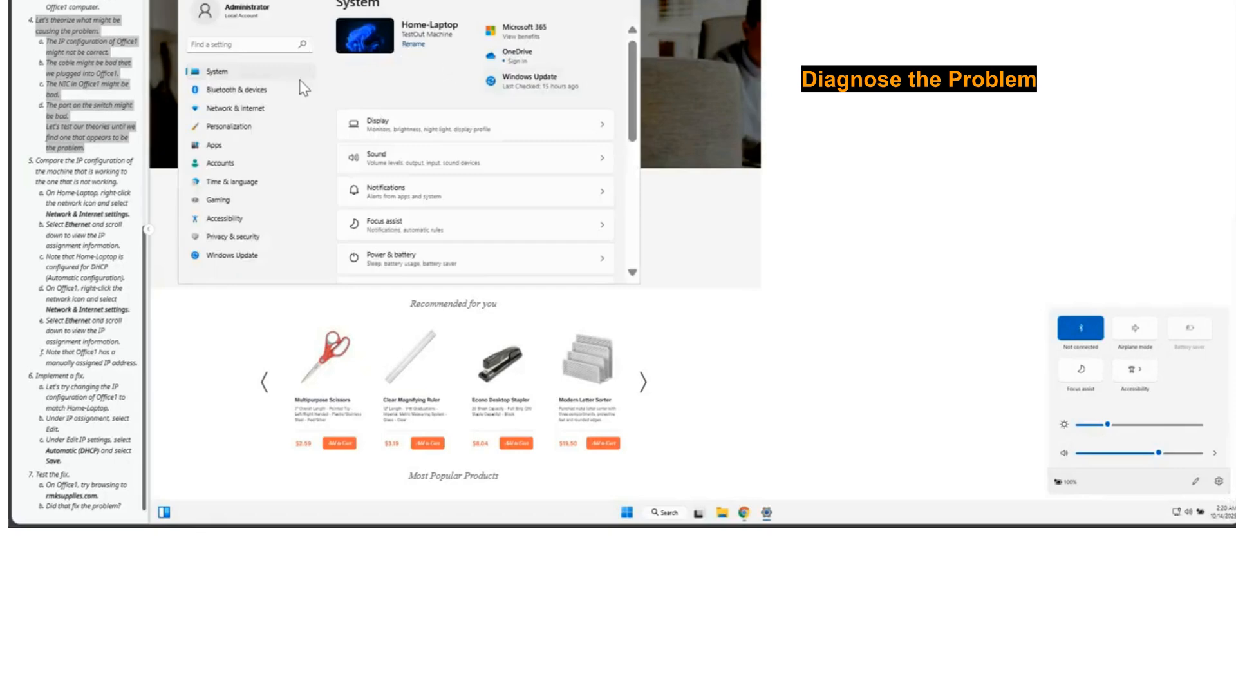
Examine Home-Laptop's Ethernet settings for its IP and DNS assignment and compare them with the configuration note in the instructions
{"action": "left_click", "coordinate": [293, 109]}
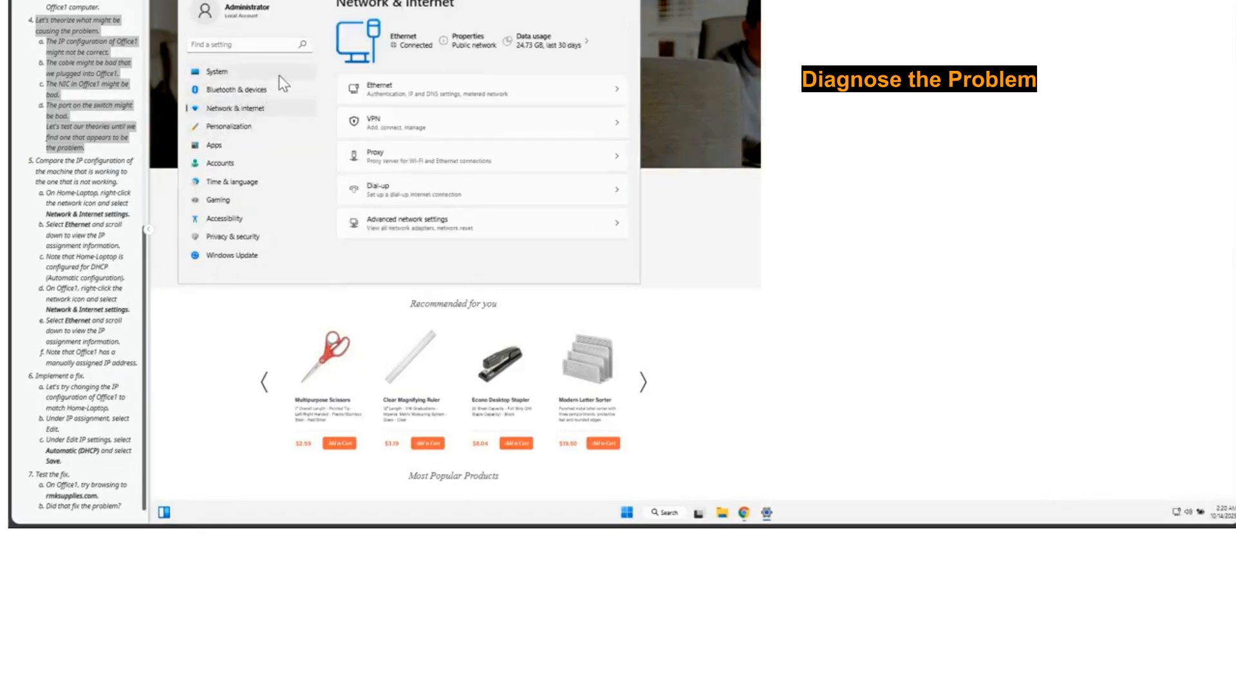
{"action": "left_click", "coordinate": [412, 85]}
{"action": "scroll", "coordinate": [496, 84], "scroll_direction": "down", "scroll_amount": 3}
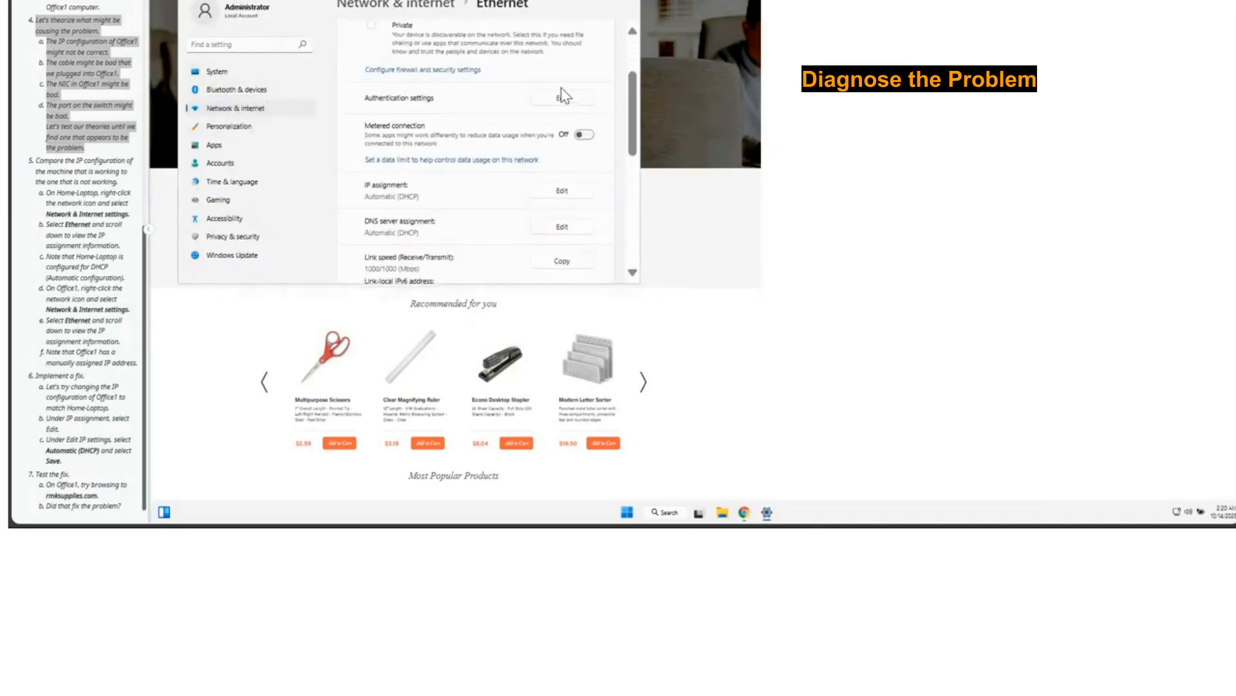
{"action": "scroll", "coordinate": [558, 87], "scroll_direction": "up", "scroll_amount": 2}
{"action": "scroll", "coordinate": [550, 87], "scroll_direction": "down", "scroll_amount": 4}
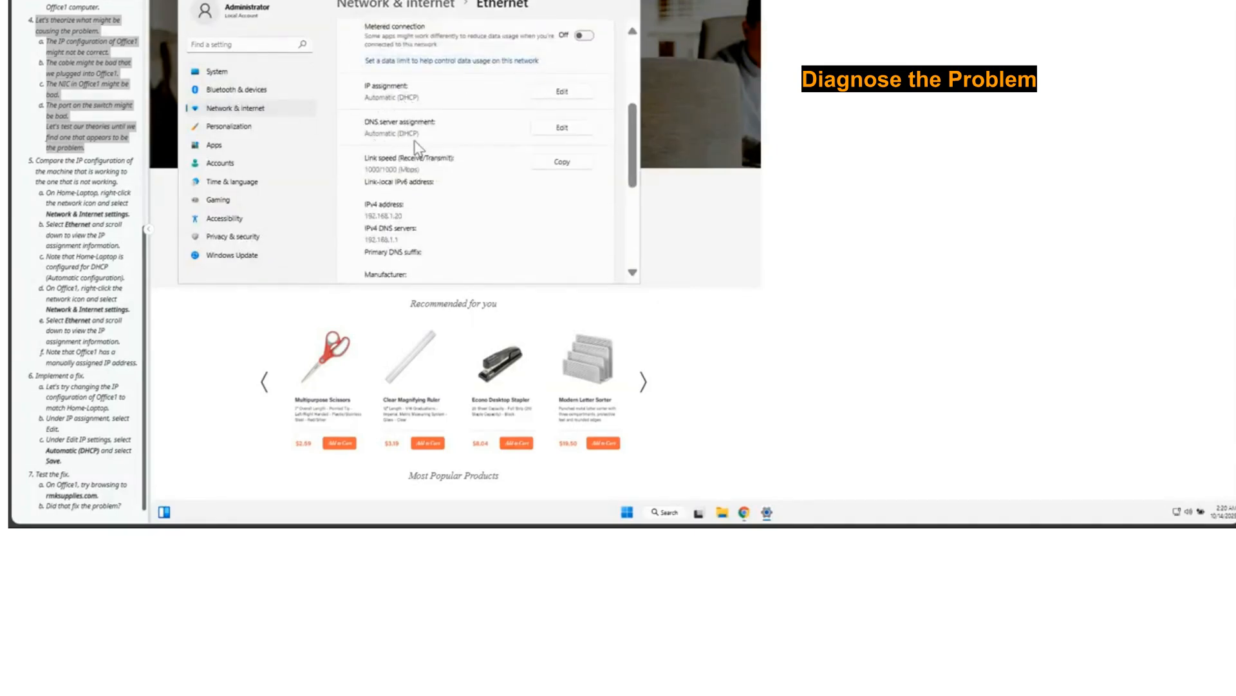
{"action": "scroll", "coordinate": [463, 193], "scroll_direction": "down", "scroll_amount": 2}
{"action": "scroll", "coordinate": [468, 193], "scroll_direction": "down", "scroll_amount": 2}
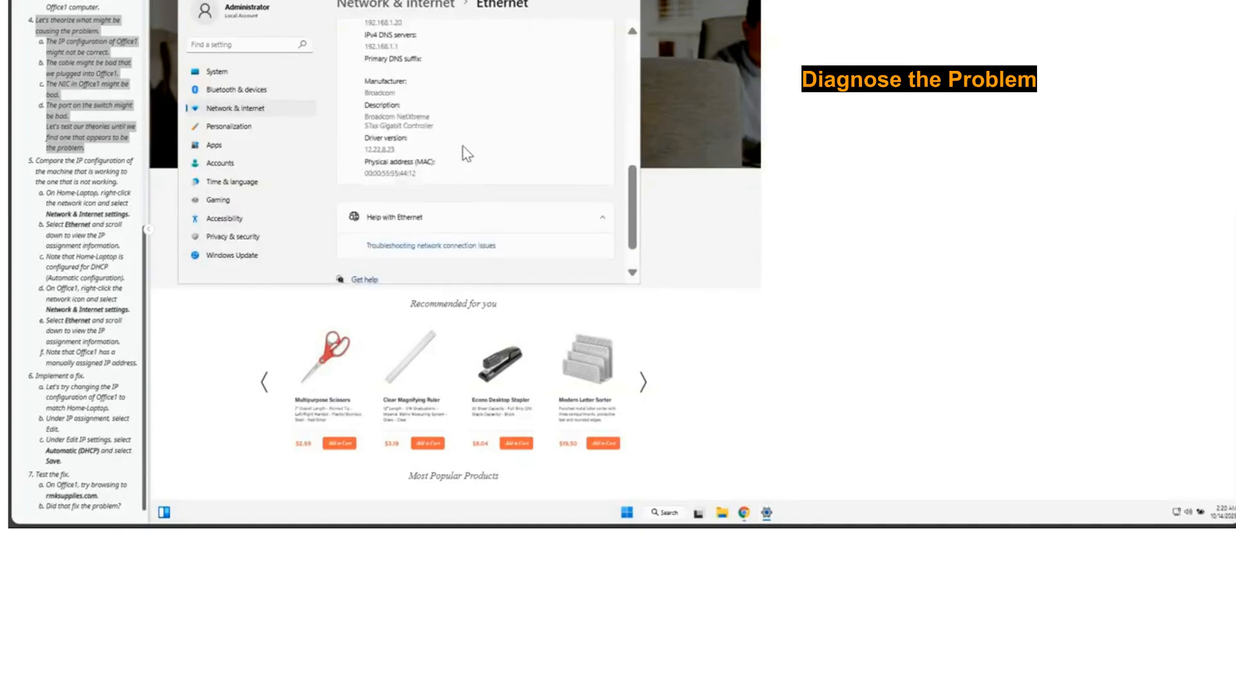
{"action": "left_click", "coordinate": [97, 290]}
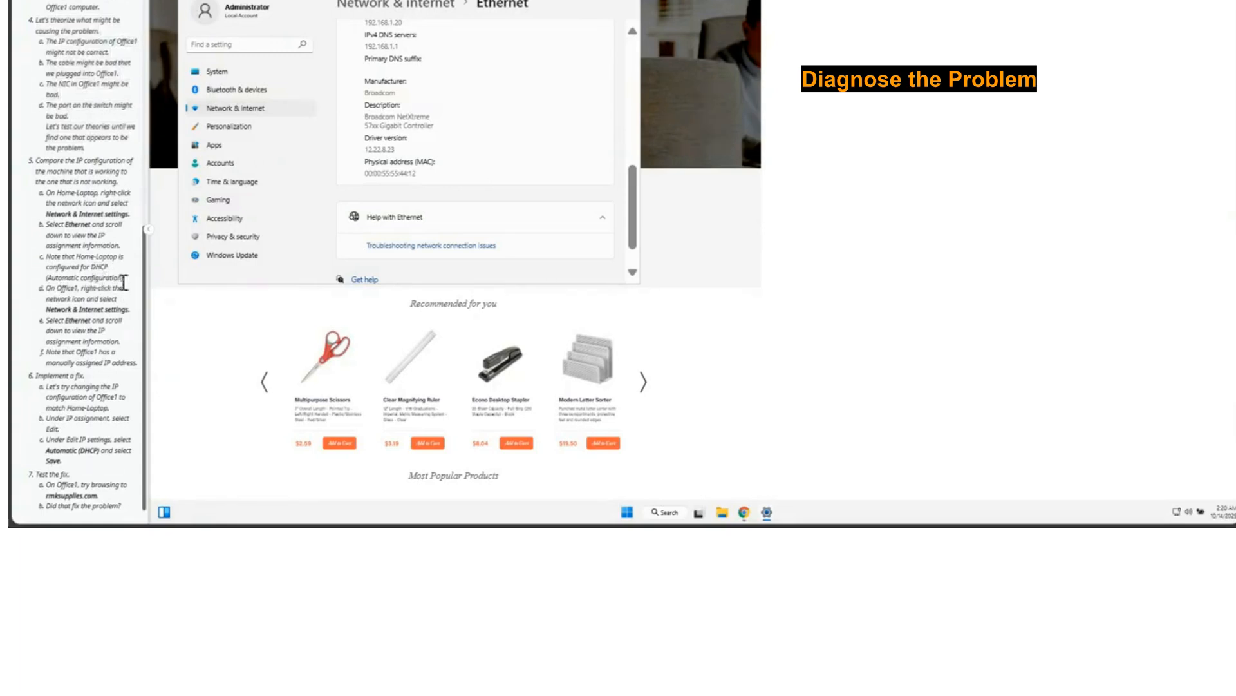
{"action": "left_click_drag", "start_coordinate": [118, 278], "coordinate": [47, 278]}
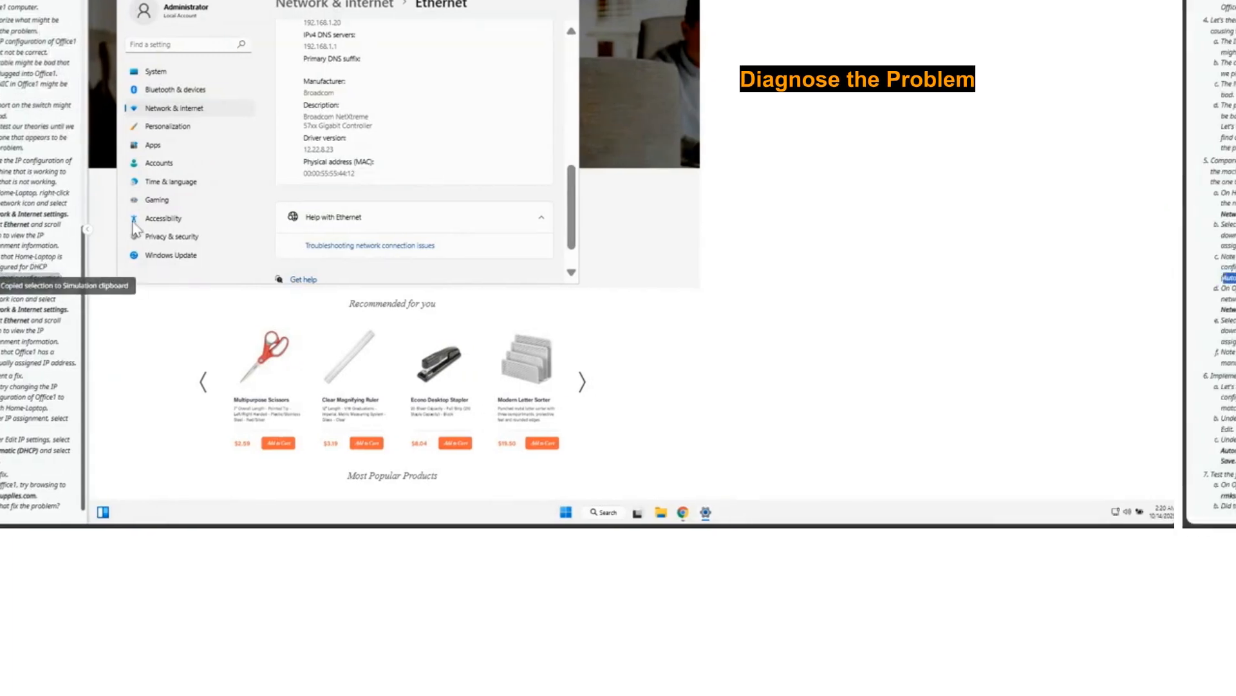
Switch to Office1, open its Ethernet settings and examine the IP assignment, IPv4 address, mask and DNS assignment
{"action": "right_click", "coordinate": [551, 143]}
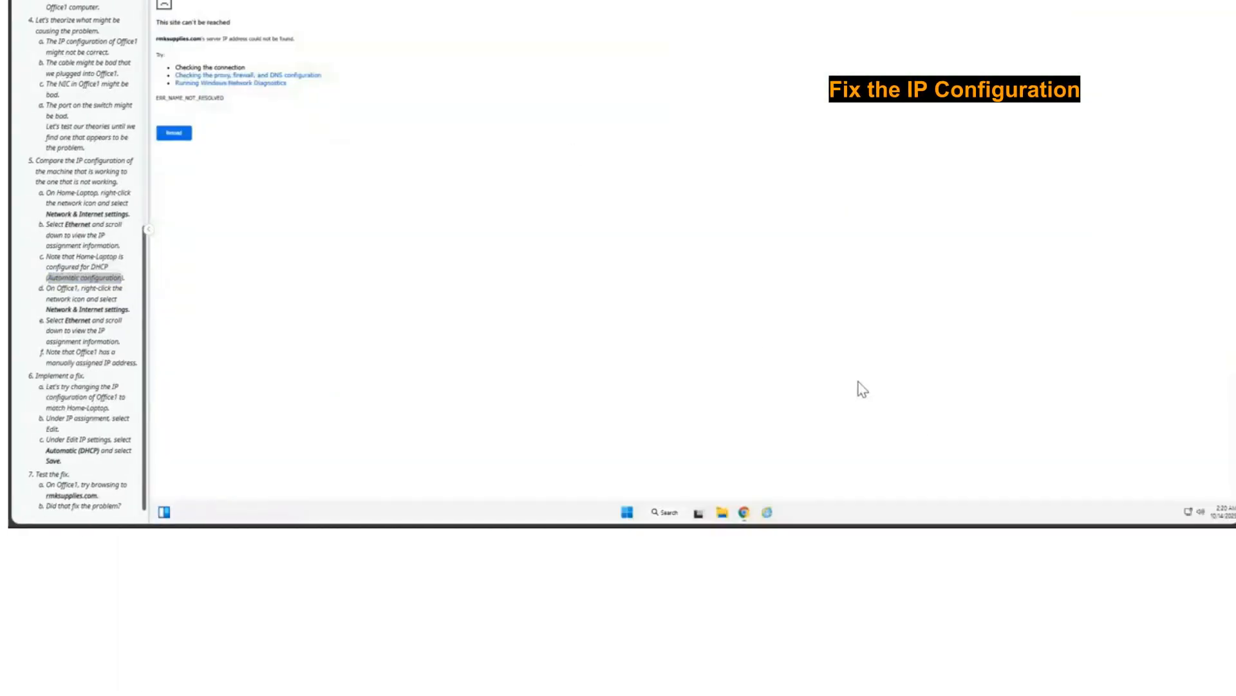
{"action": "left_click", "coordinate": [1189, 512]}
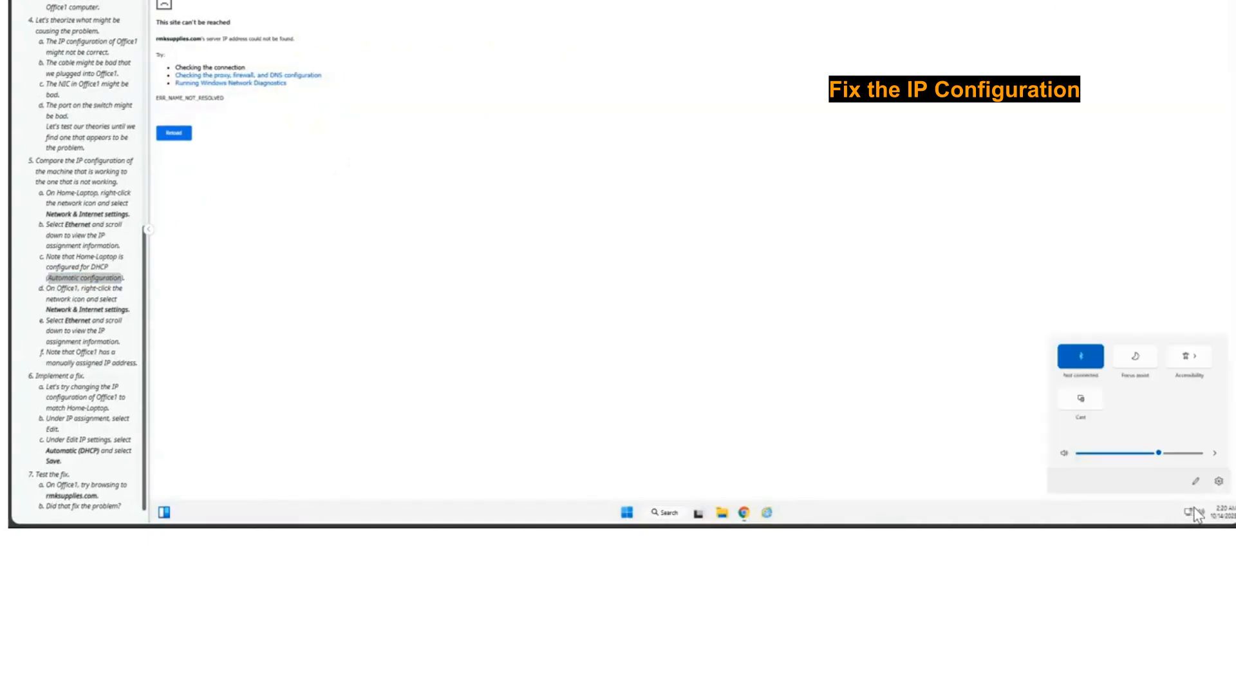
{"action": "left_click", "coordinate": [1219, 480]}
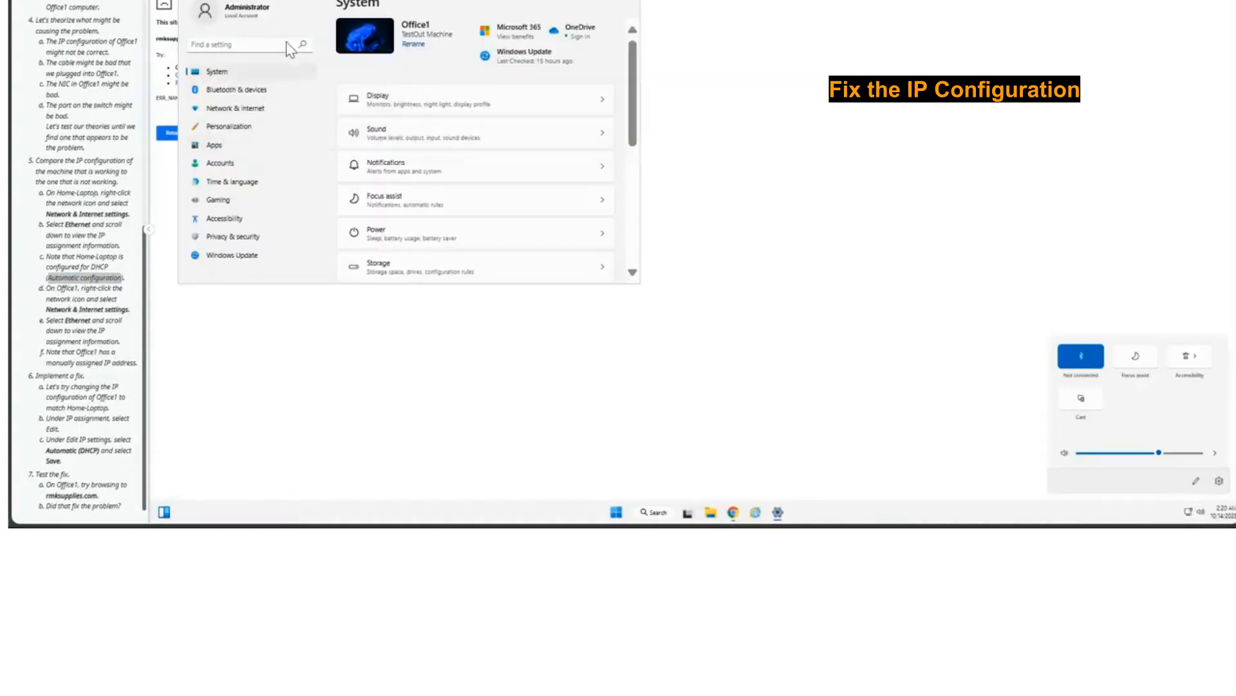
{"action": "left_click", "coordinate": [258, 107]}
{"action": "left_click", "coordinate": [406, 96]}
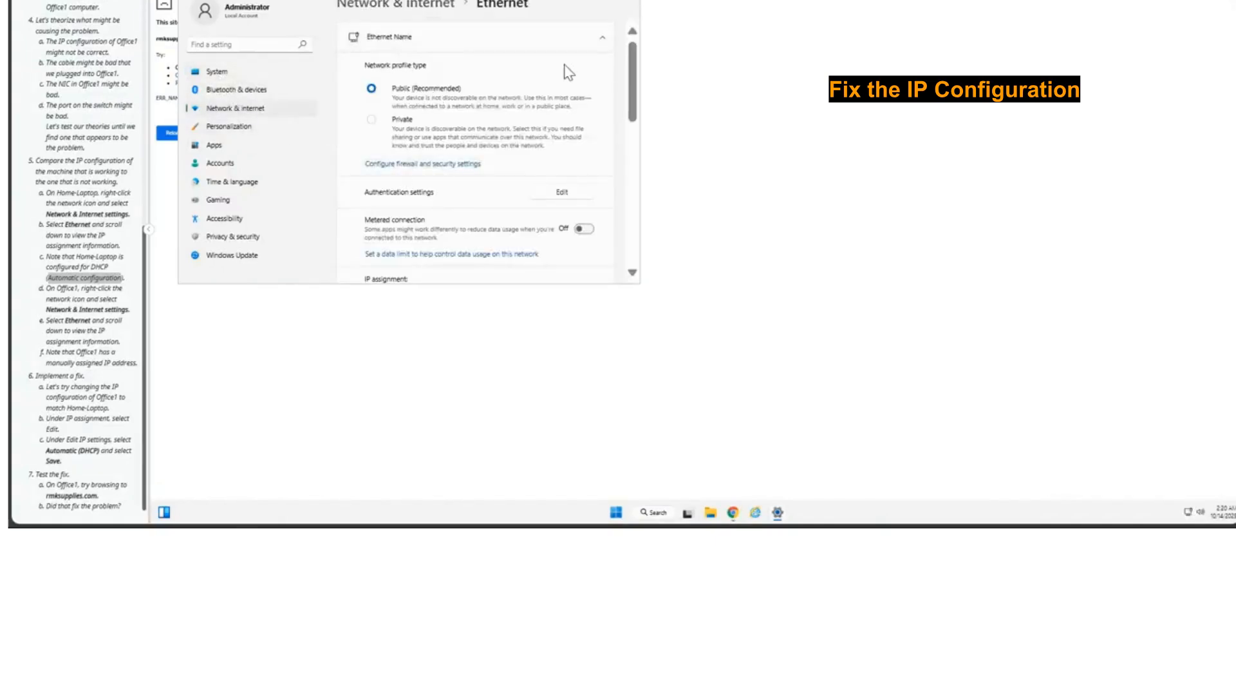
{"action": "scroll", "coordinate": [568, 72], "scroll_direction": "down", "scroll_amount": 5}
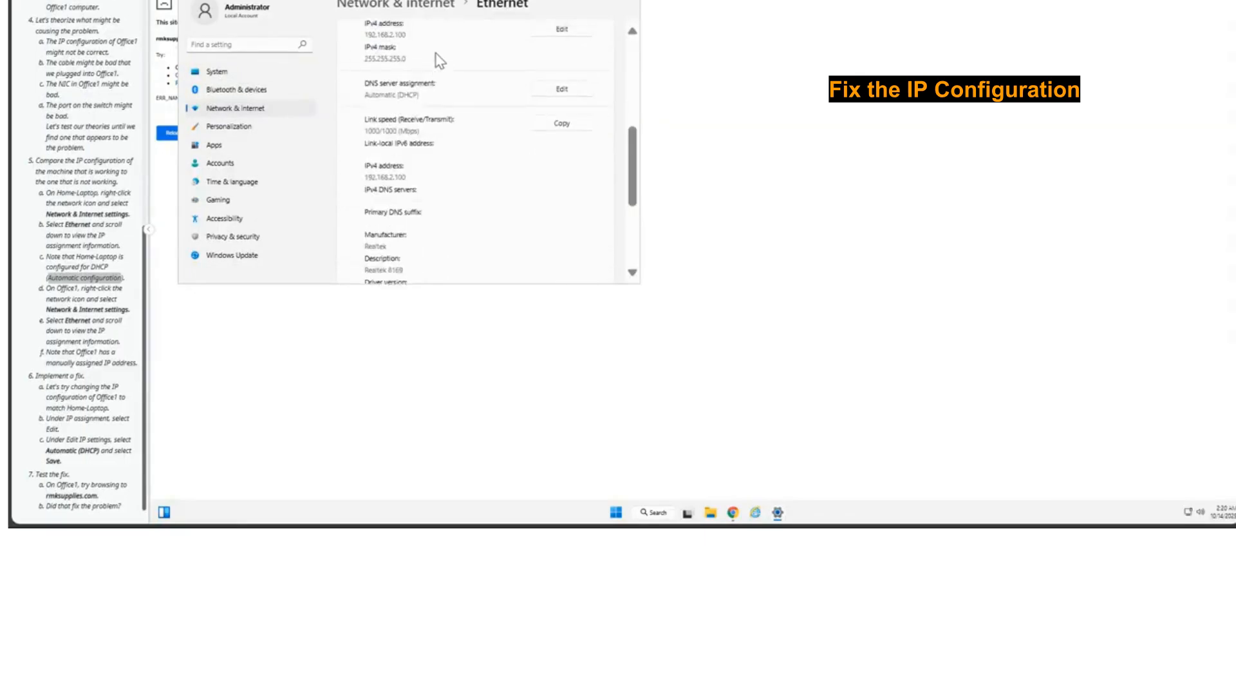
{"action": "scroll", "coordinate": [435, 54], "scroll_direction": "up", "scroll_amount": 3}
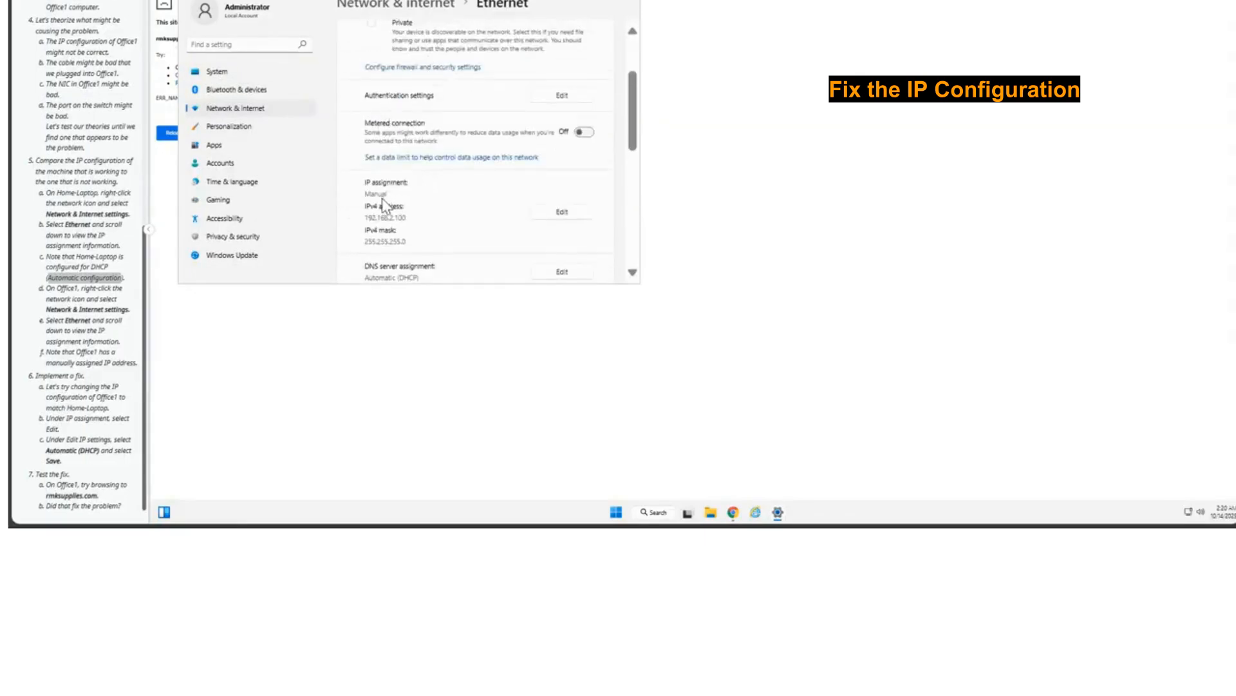
{"action": "scroll", "coordinate": [386, 212], "scroll_direction": "down", "scroll_amount": 2}
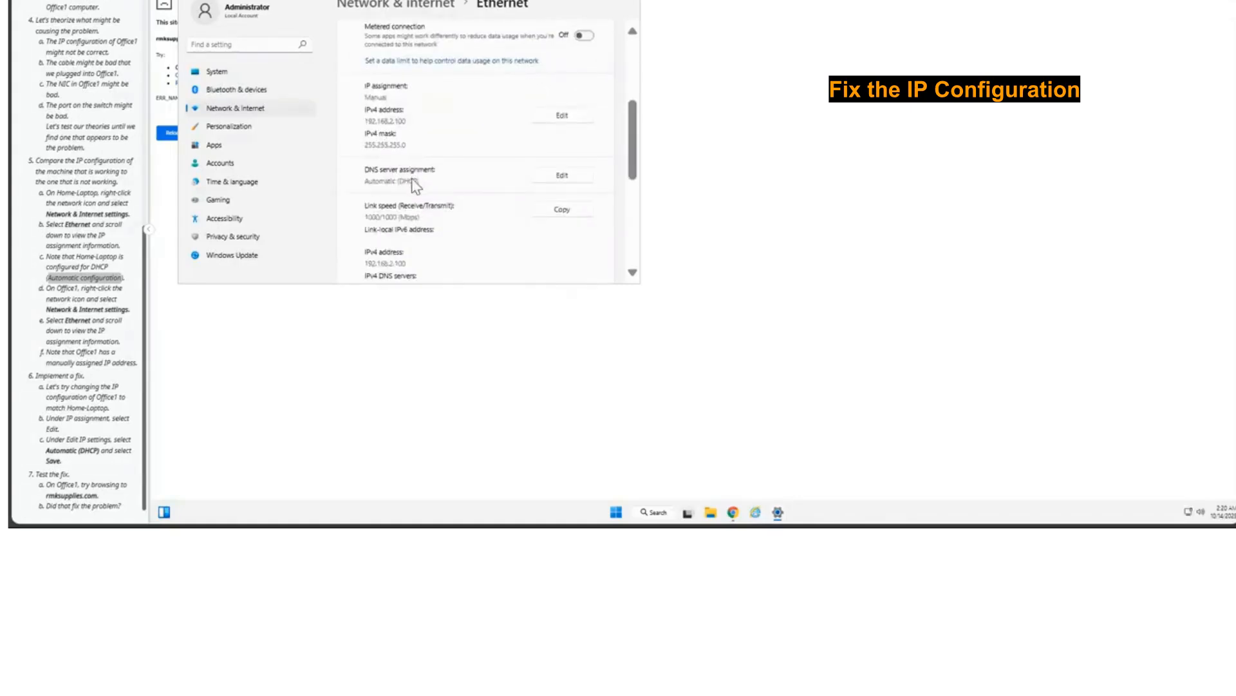
{"action": "scroll", "coordinate": [401, 172], "scroll_direction": "up", "scroll_amount": 2}
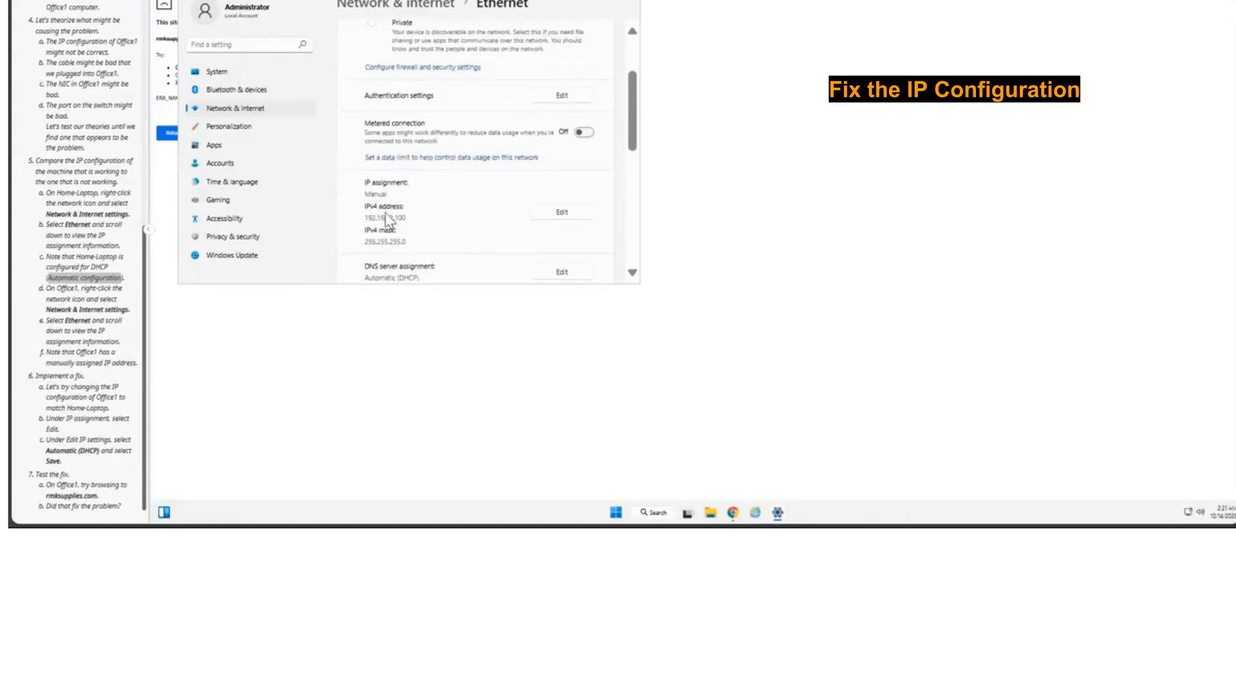
Set Office1's IP assignment to Automatic (DHCP), save it, and retest rmksupplies.com in its browser
{"action": "left_click", "coordinate": [566, 215]}
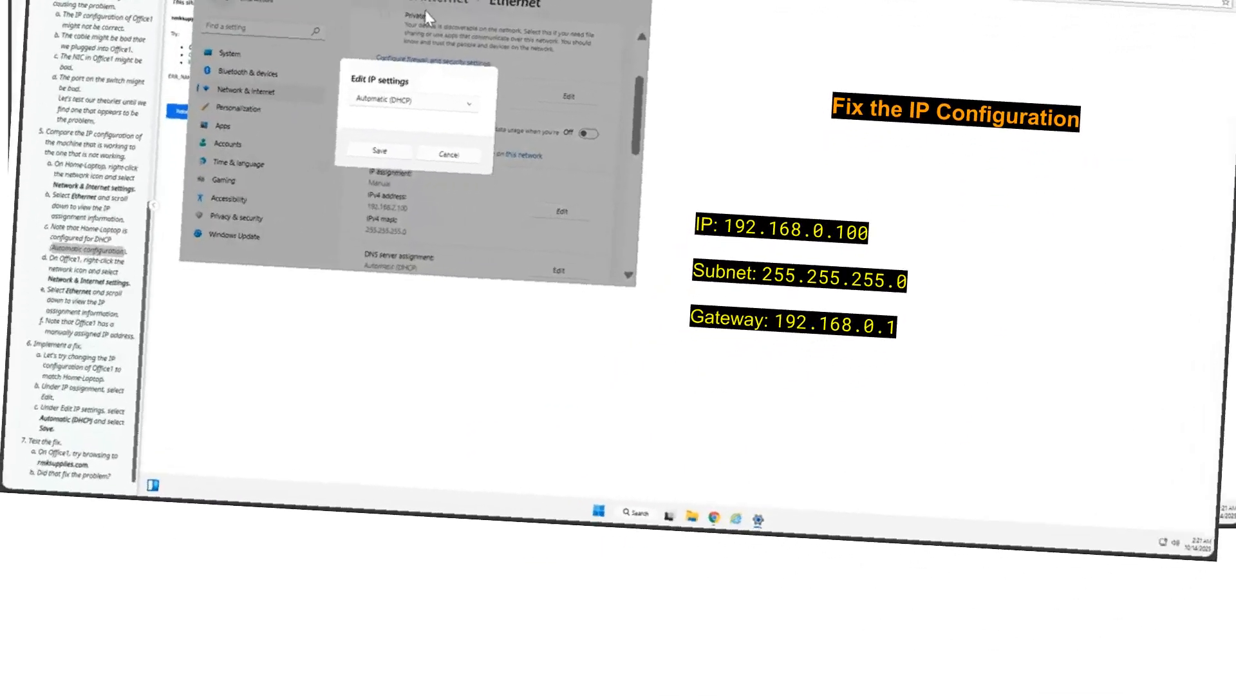
{"action": "left_click", "coordinate": [380, 150]}
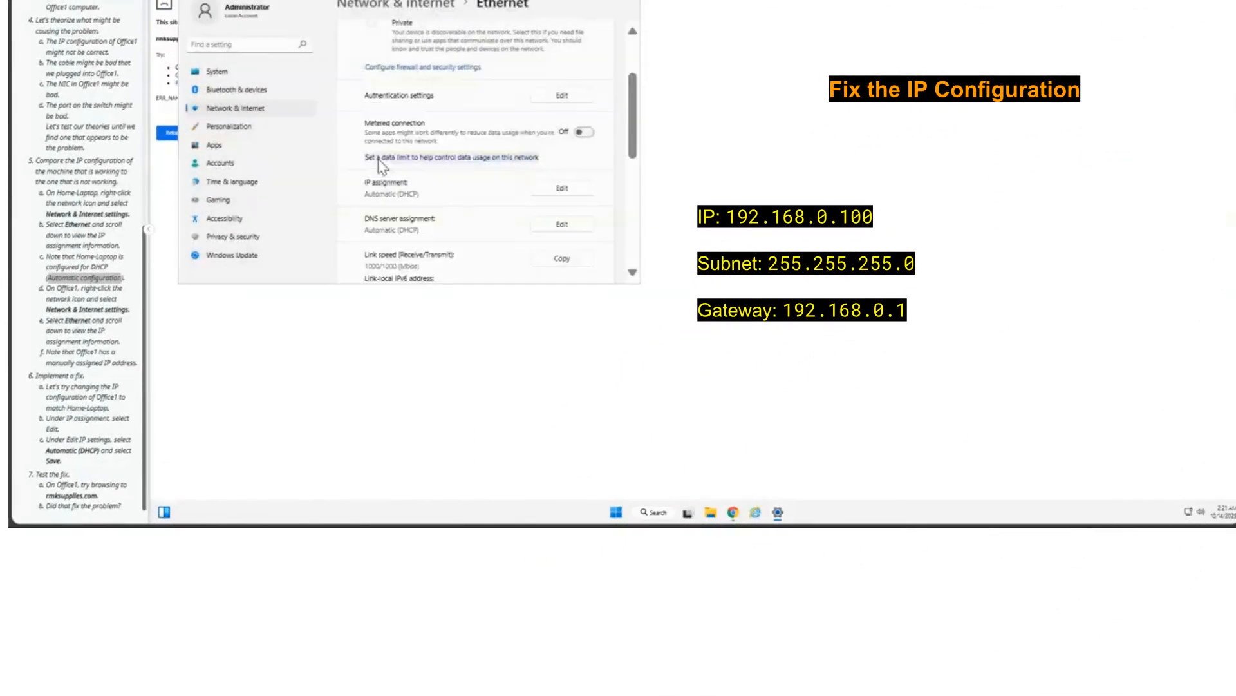
{"action": "left_click", "coordinate": [291, 110]}
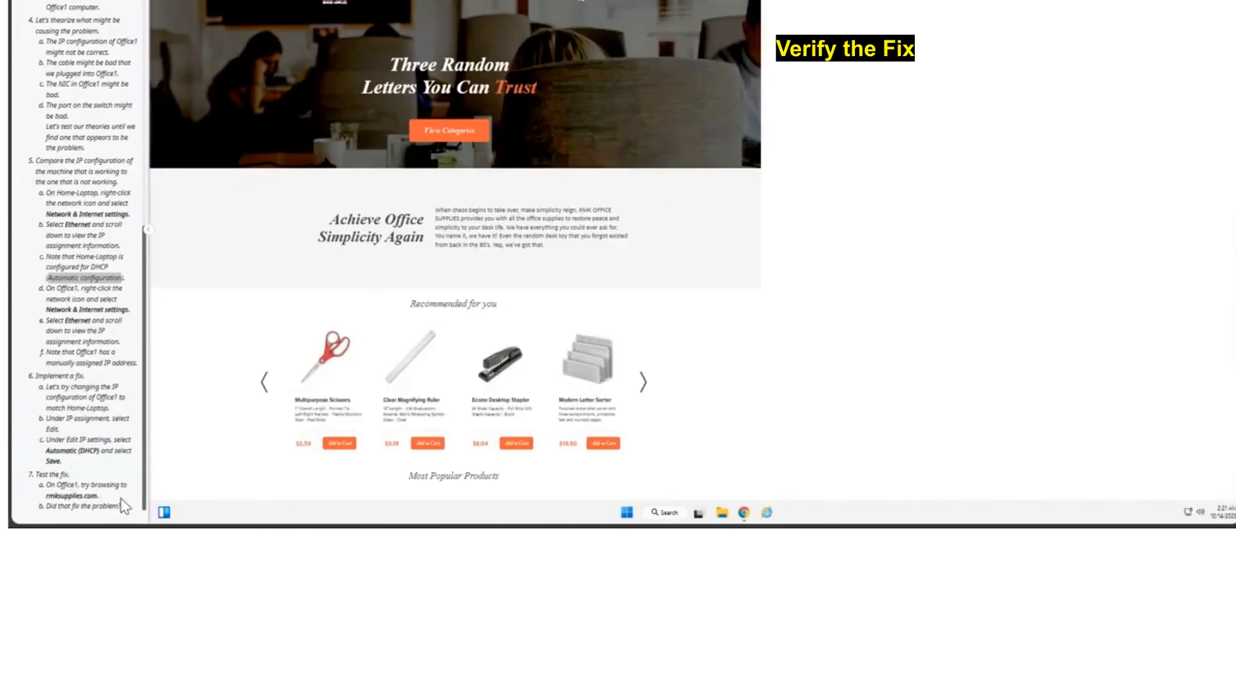
{"action": "left_click_drag", "start_coordinate": [125, 512], "coordinate": [49, 512]}
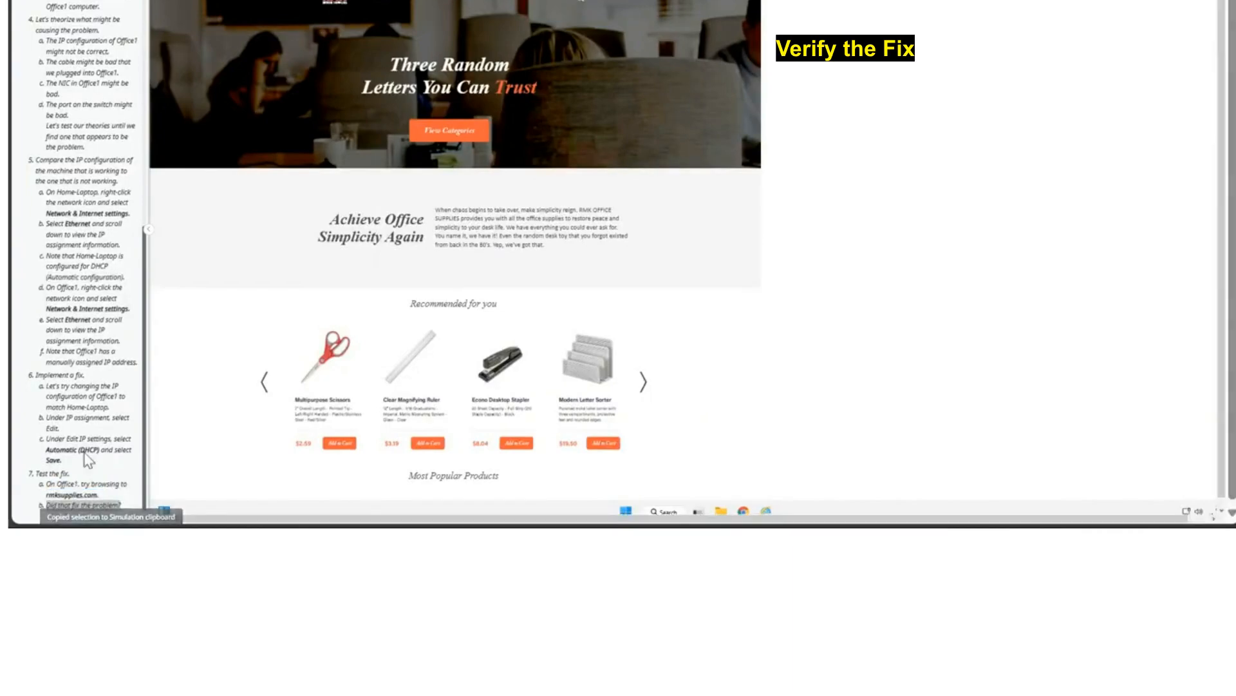